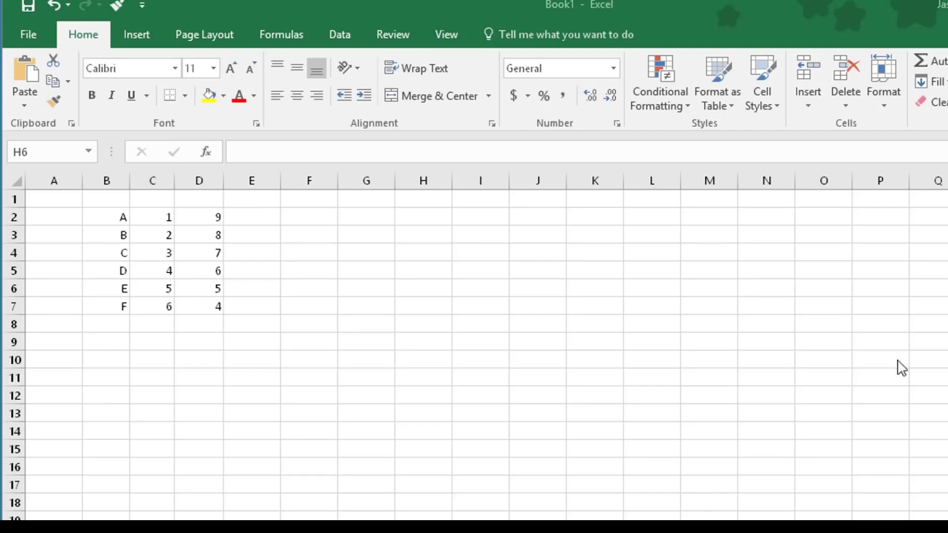
Select B2:D7 and preview the Quick Analysis Totals and Formatting suggestions, ending on Charts.
left_click_drag(121, 216, 192, 307)
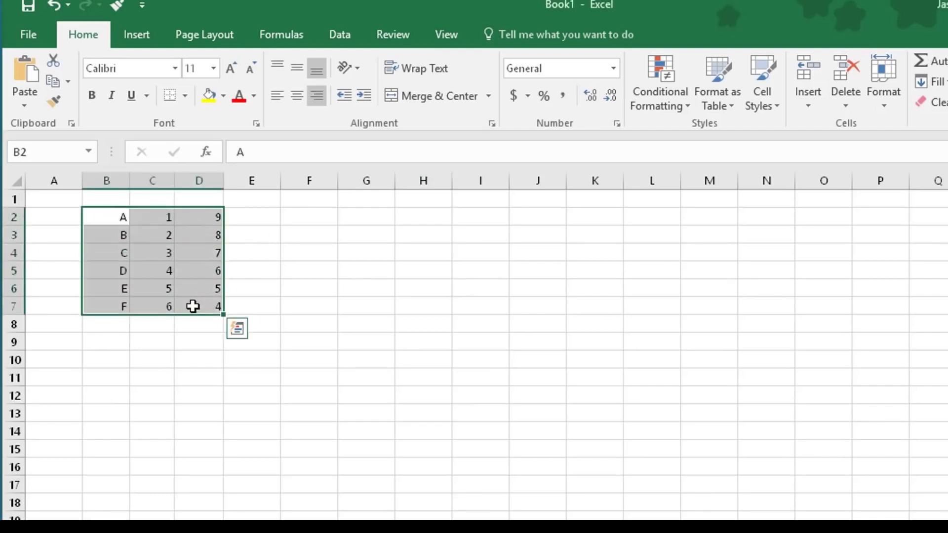
left_click(237, 331)
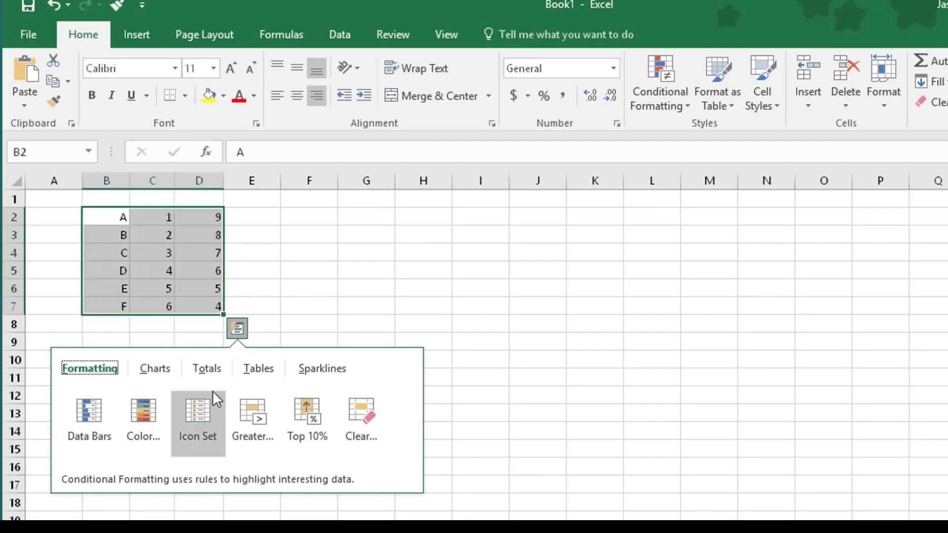
left_click(209, 375)
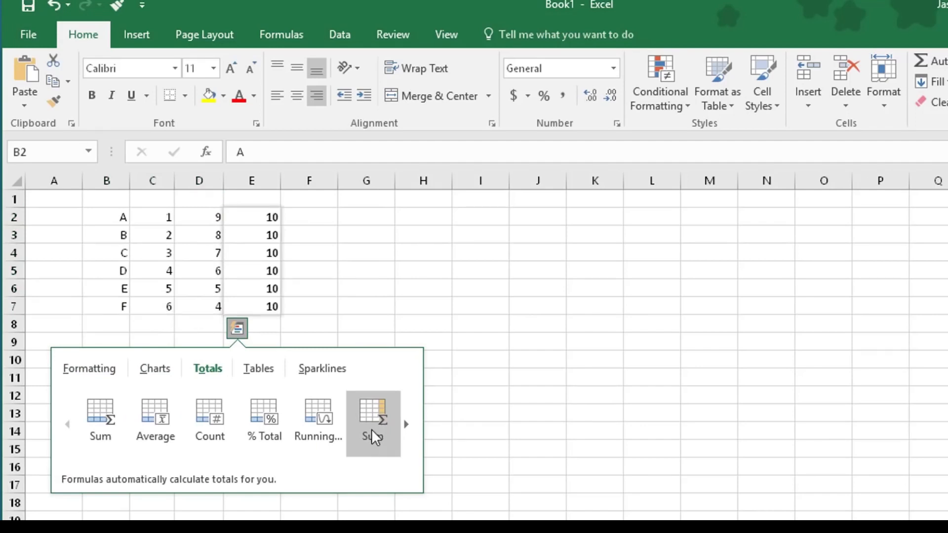
left_click(78, 373)
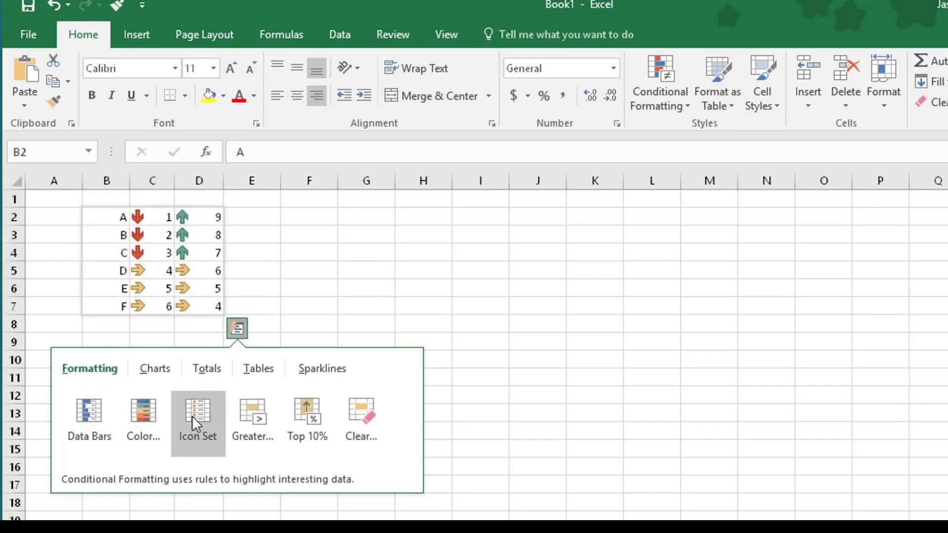
left_click(155, 373)
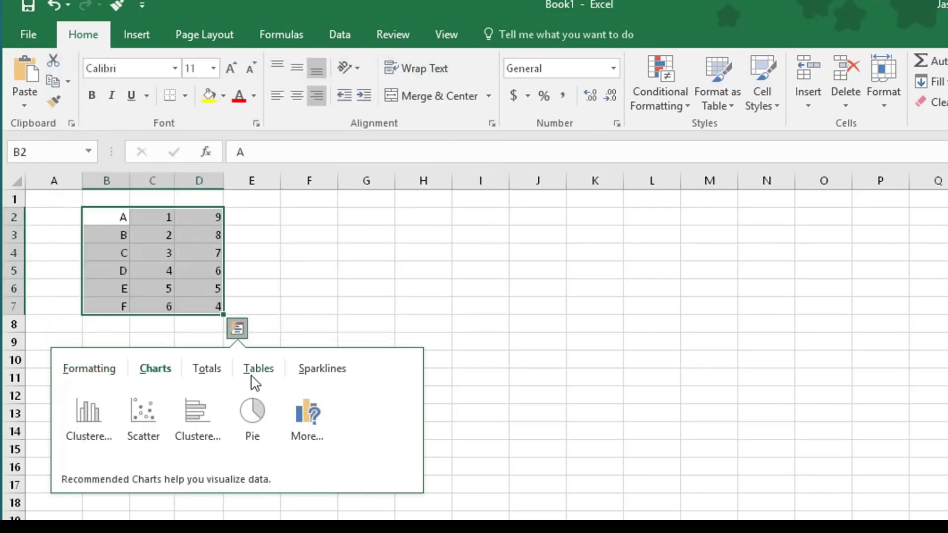
Show the Quick Analysis Tables suggestions for the data, then the Sparklines options.
left_click(260, 372)
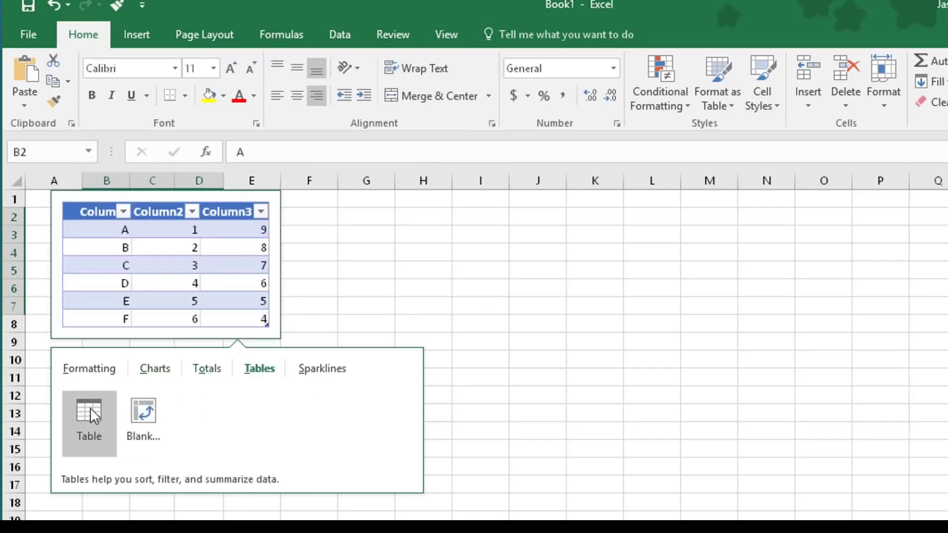
left_click(318, 370)
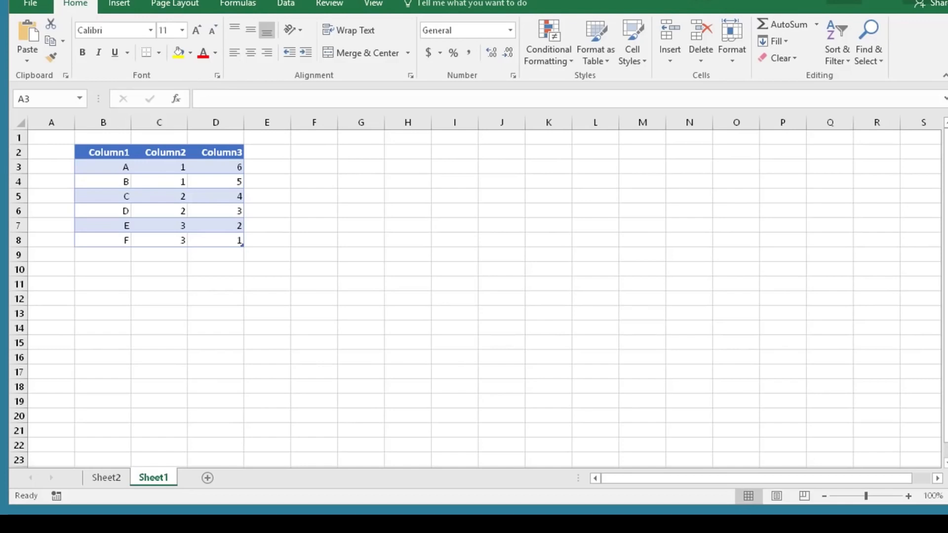
Turn on table filtering and filter Column2 to show only the value 1.
left_click(105, 168)
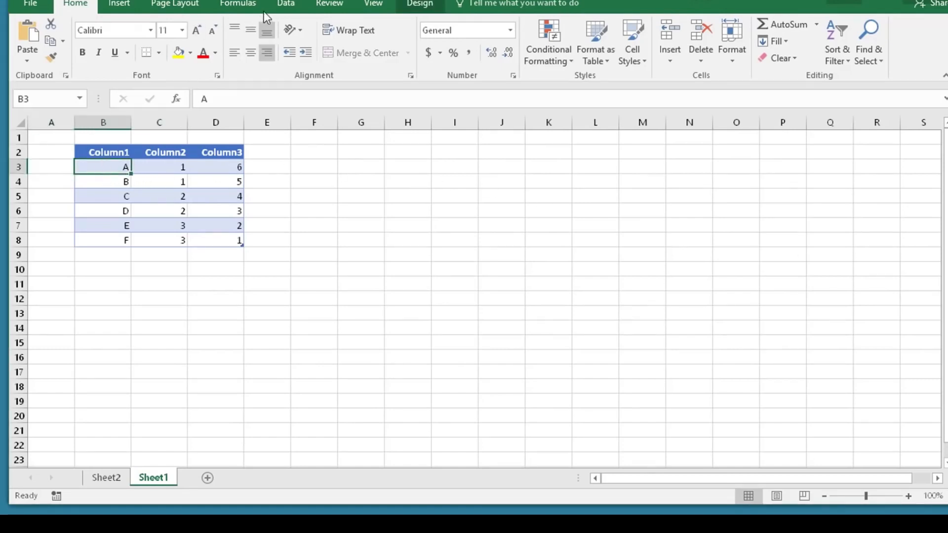
left_click(285, 4)
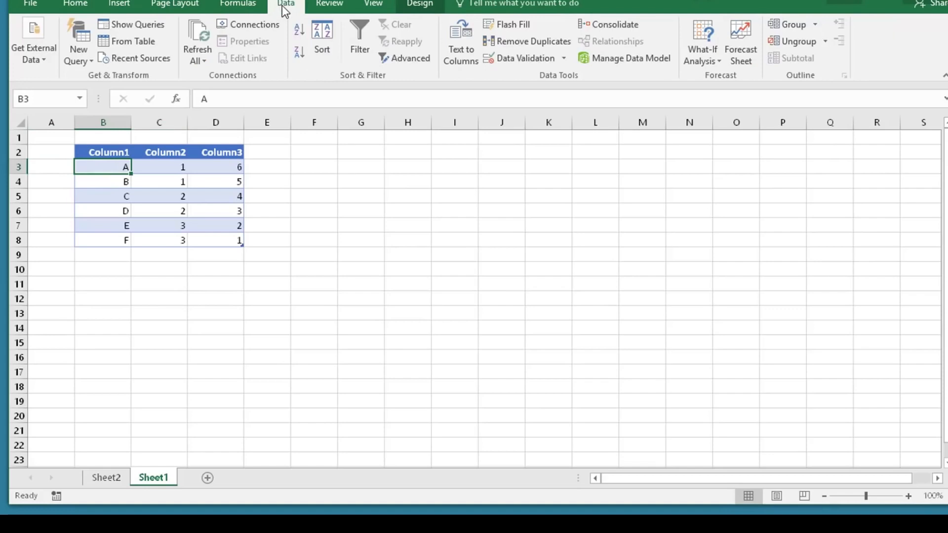
left_click(360, 42)
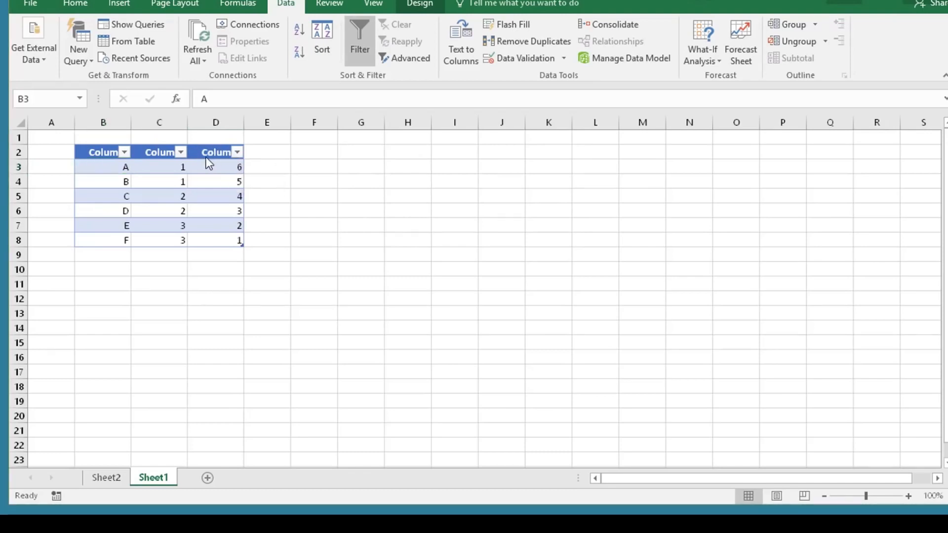
left_click(181, 153)
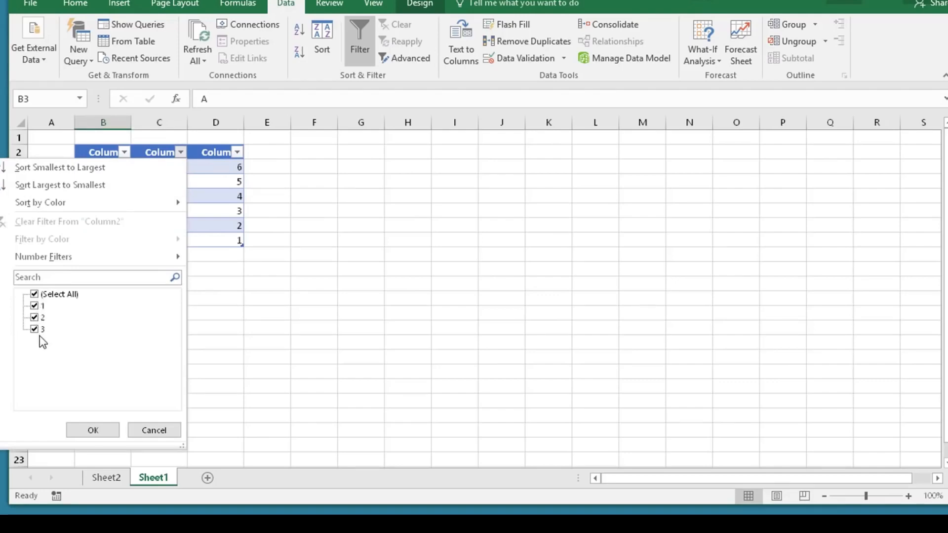
left_click(34, 294)
left_click(35, 306)
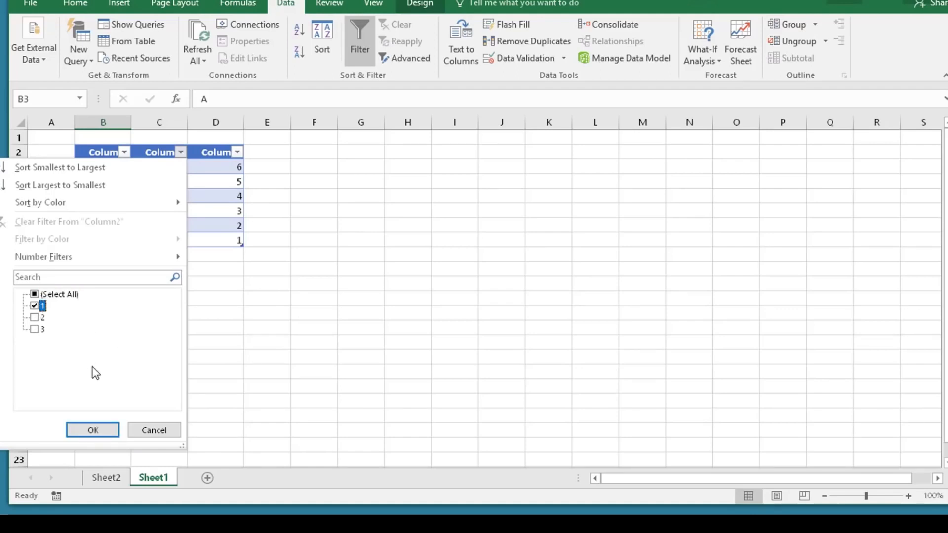
left_click(89, 429)
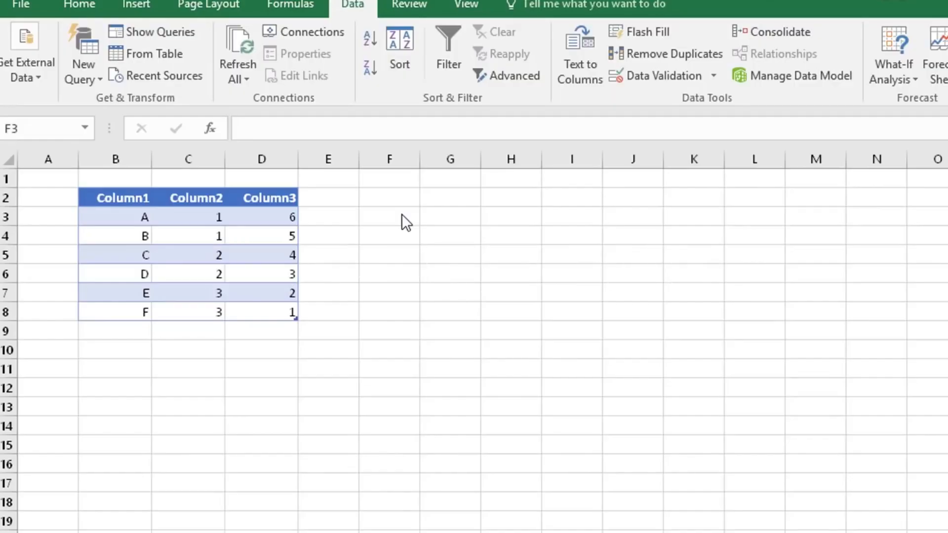
Enter the values 1, 2, 3 and 4 into cells F3:F6.
left_click(401, 215)
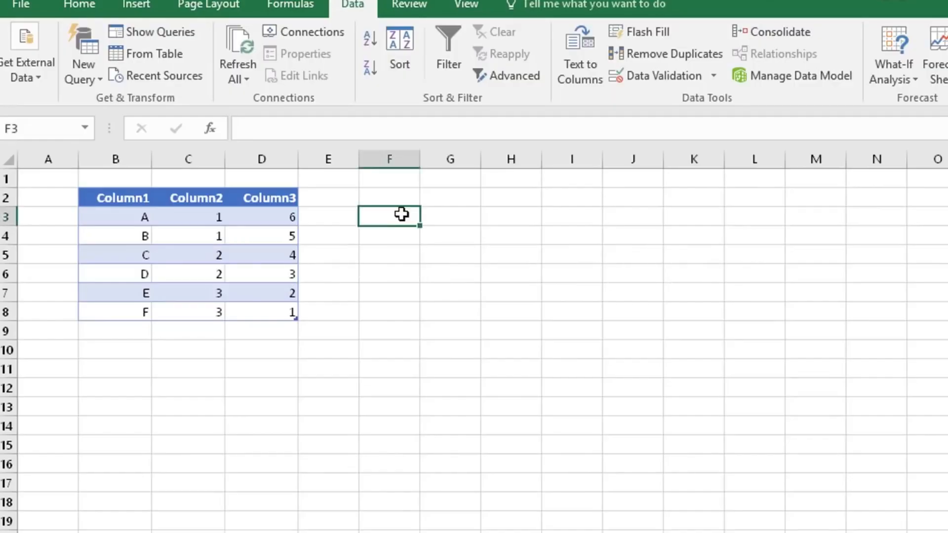
type("1")
key("Return")
type("2")
key("Return")
type("3")
key("Return")
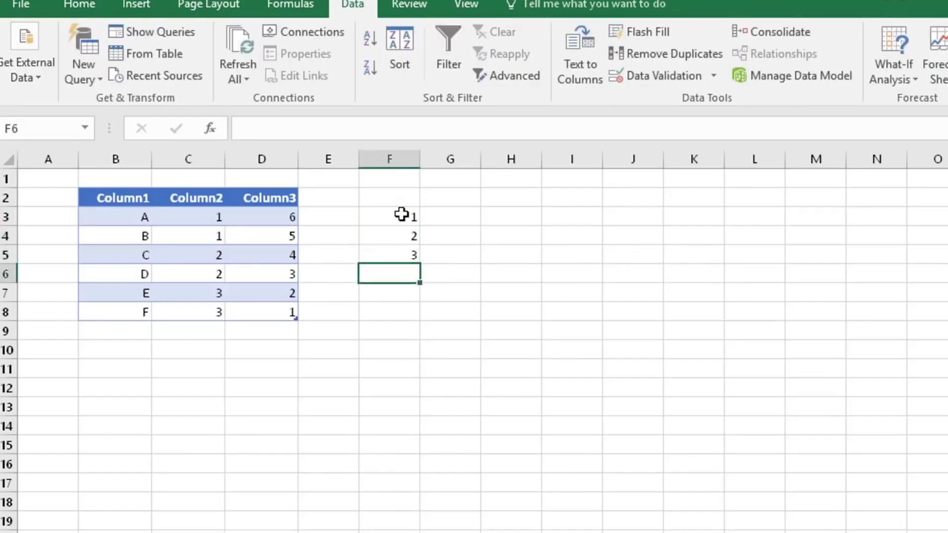
type("4")
key("Return")
Give C3 a List data validation with source $F$3:$F$6.
left_click(202, 216)
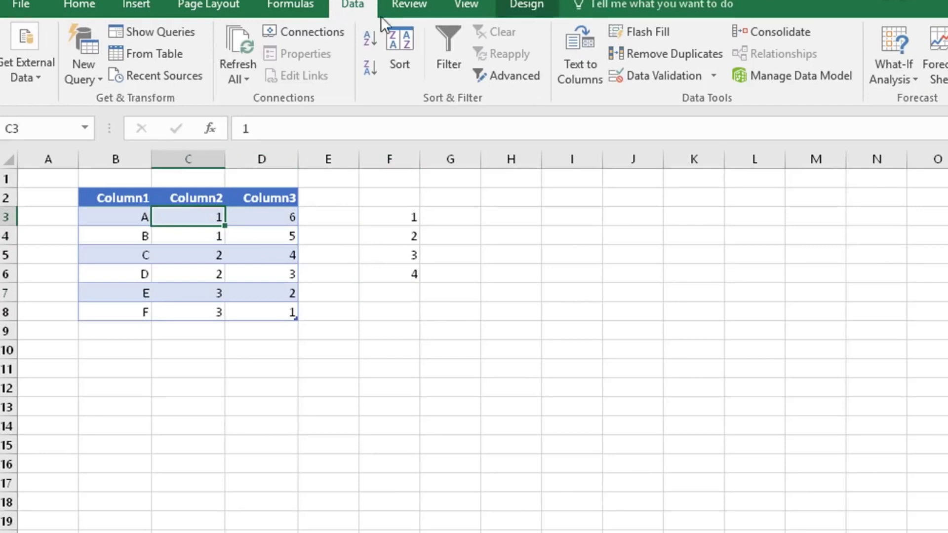
left_click(662, 76)
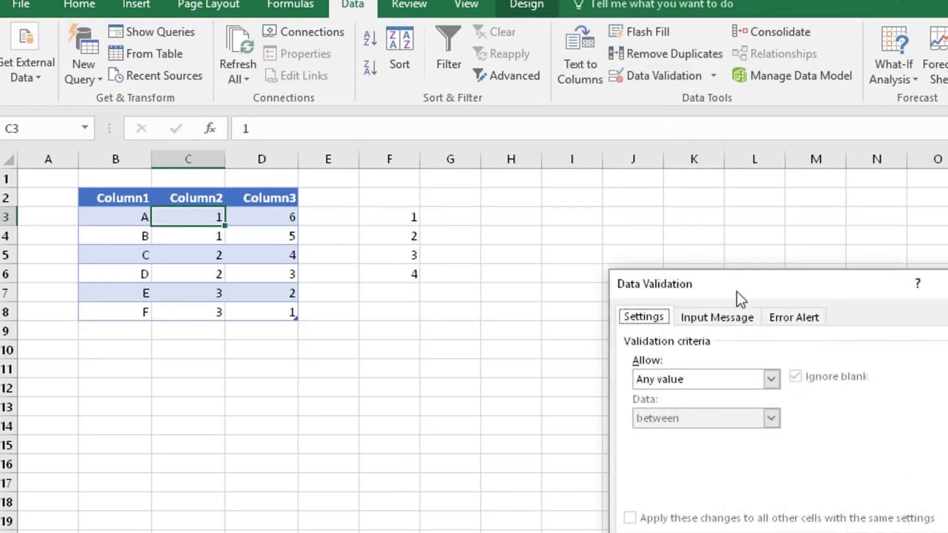
left_click(769, 378)
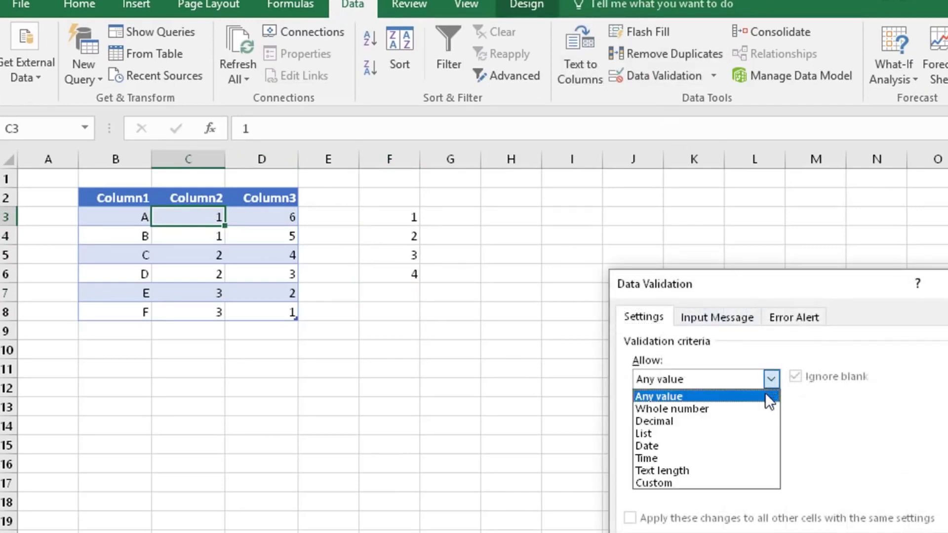
left_click(691, 434)
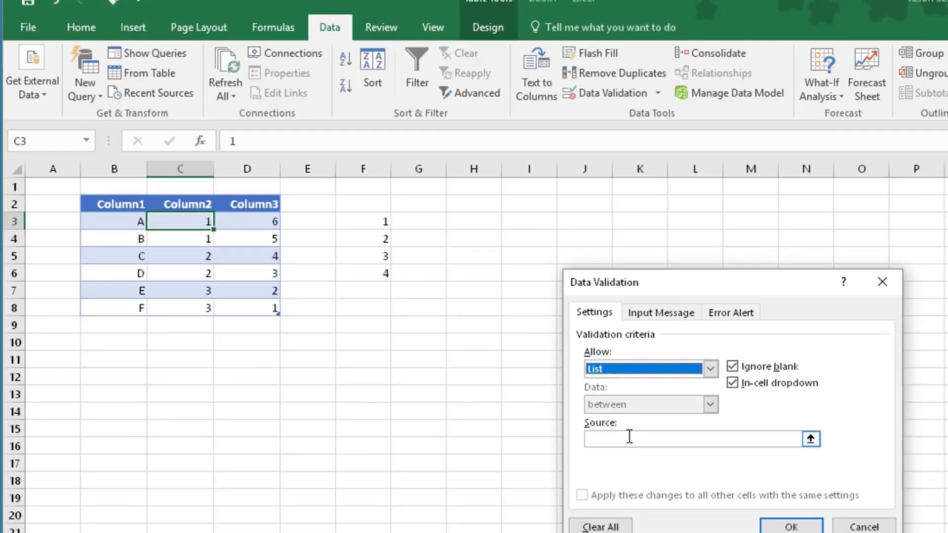
left_click(682, 455)
left_click(811, 439)
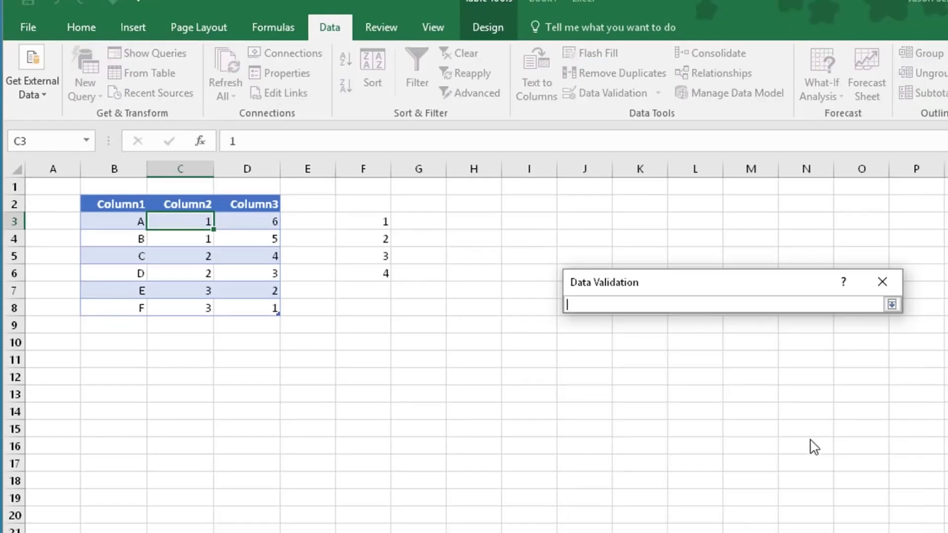
left_click_drag(381, 220, 383, 270)
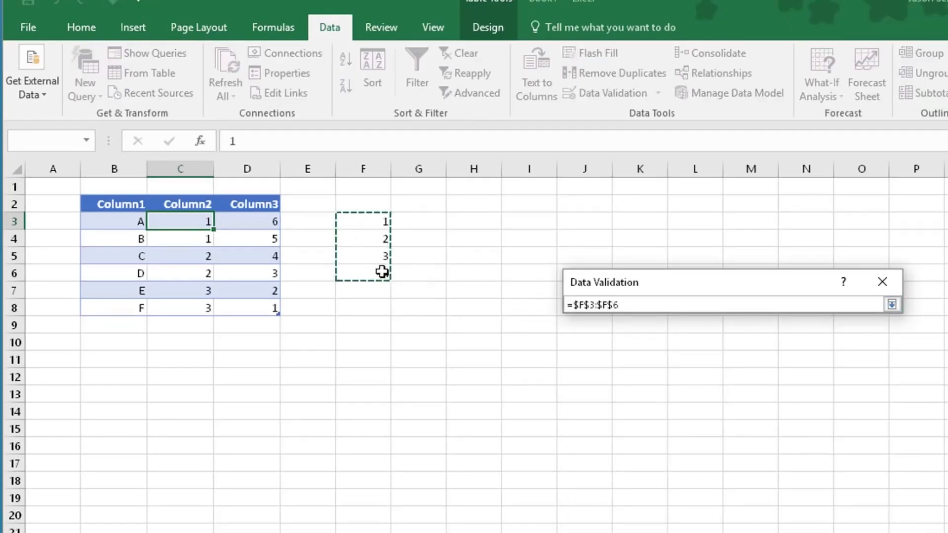
key("Return")
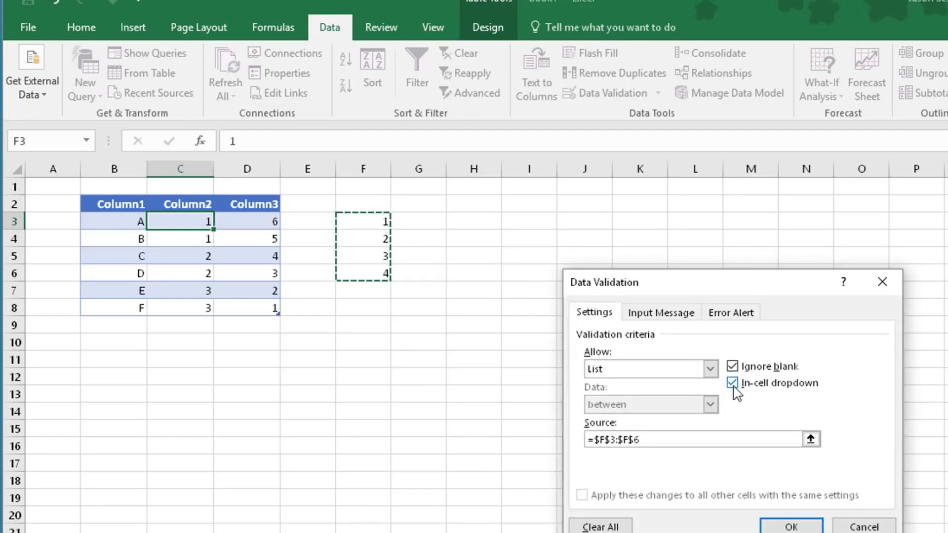
left_click(789, 526)
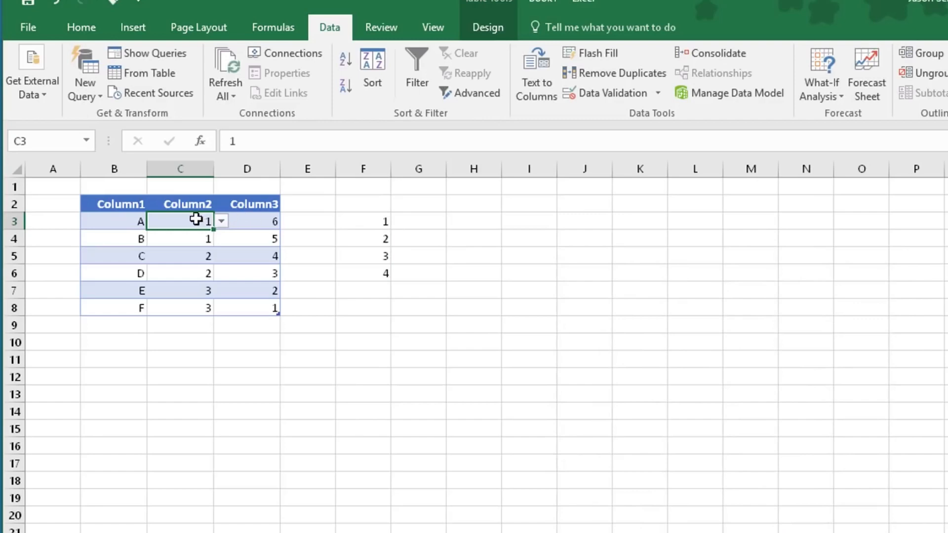
Pick 2 from C3's drop-down, then try entering 5 to test the restriction.
left_click(222, 222)
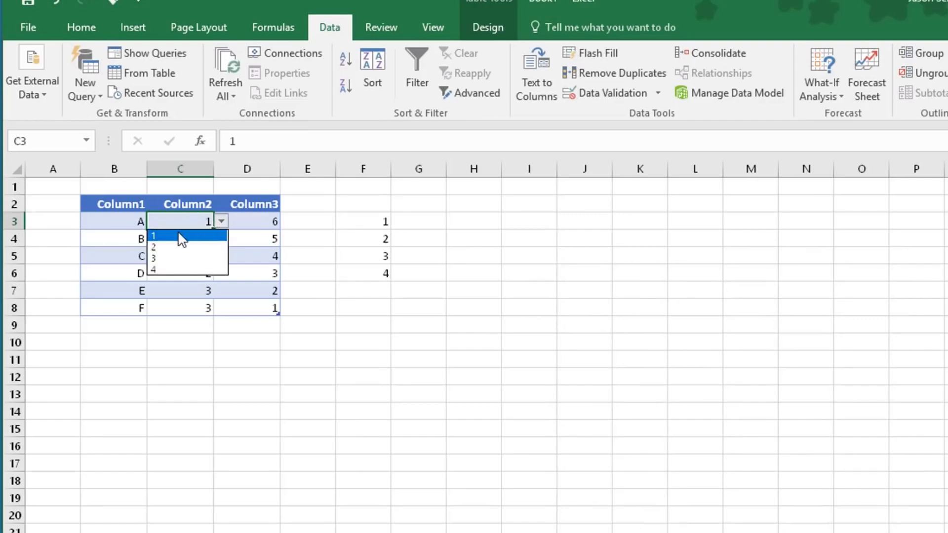
left_click(173, 247)
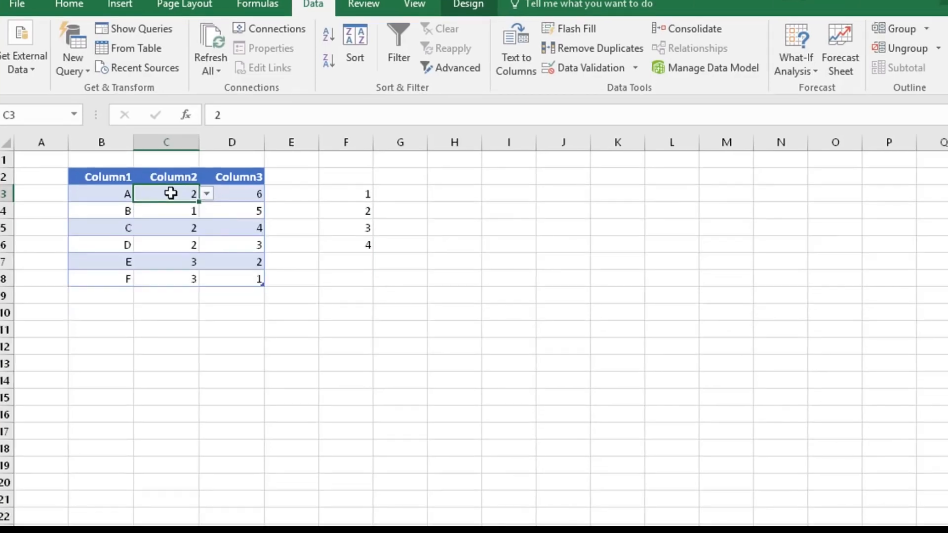
type("5")
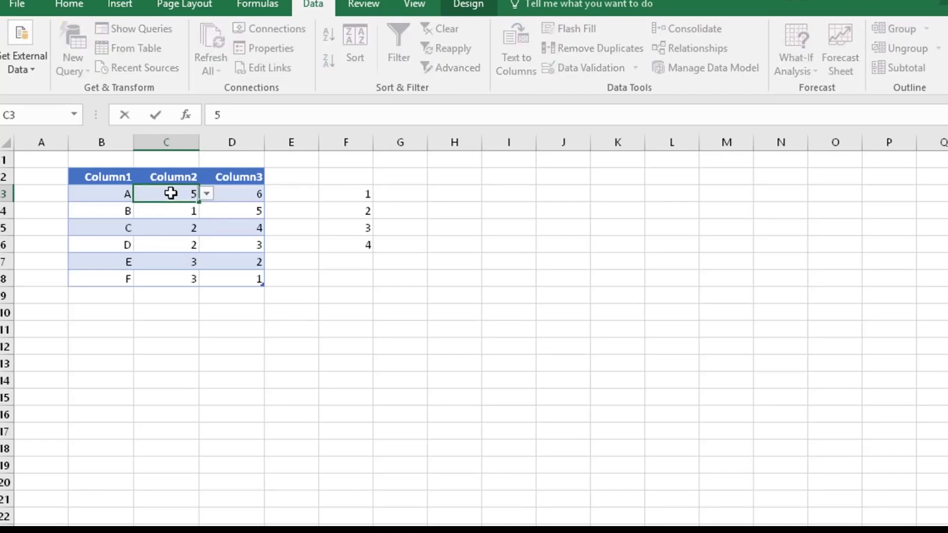
key("Return")
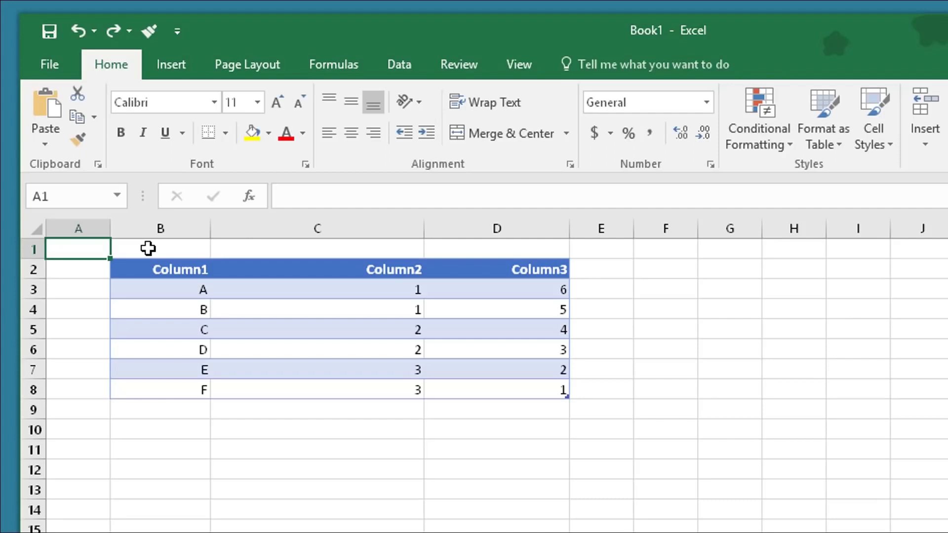
AutoFit columns individually, undo that, then AutoFit all column widths with the whole sheet selected.
double_click(210, 228)
double_click(386, 229)
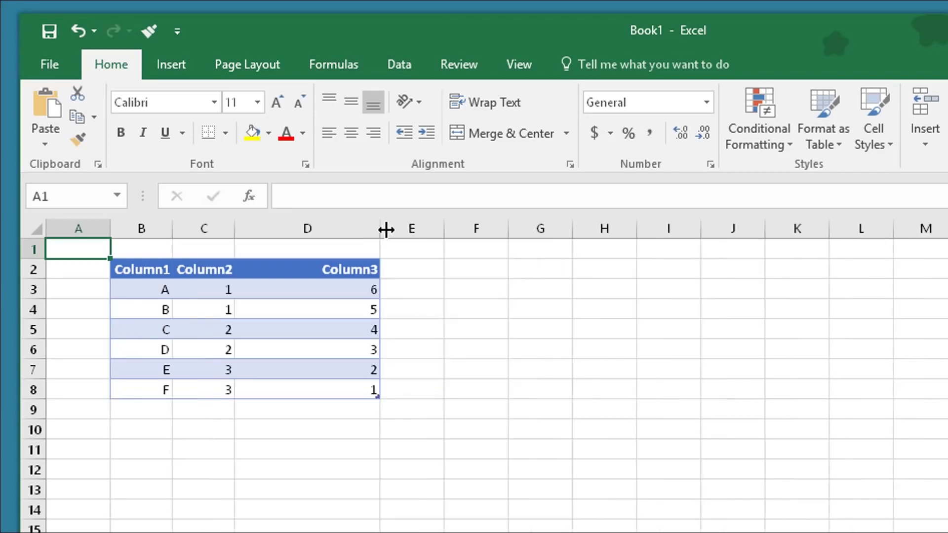
double_click(386, 228)
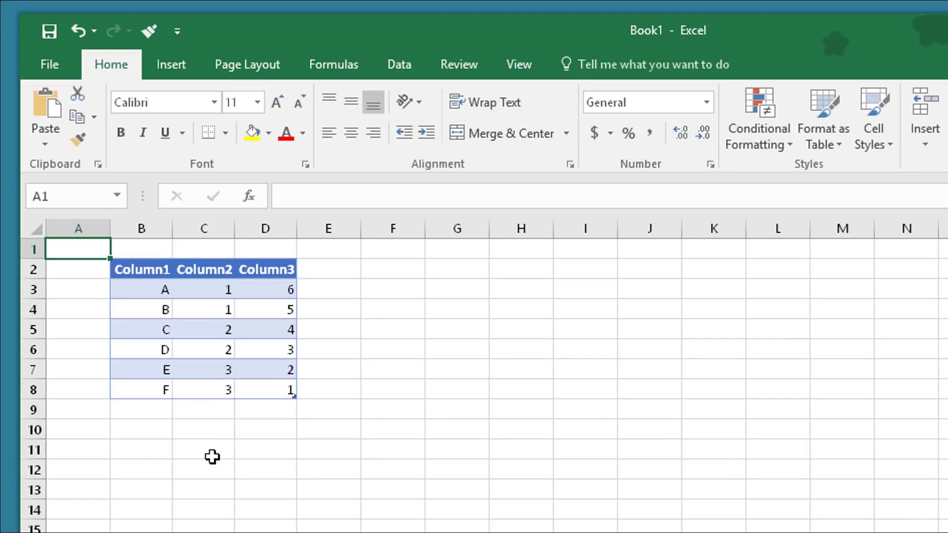
left_click(74, 28)
left_click(74, 28)
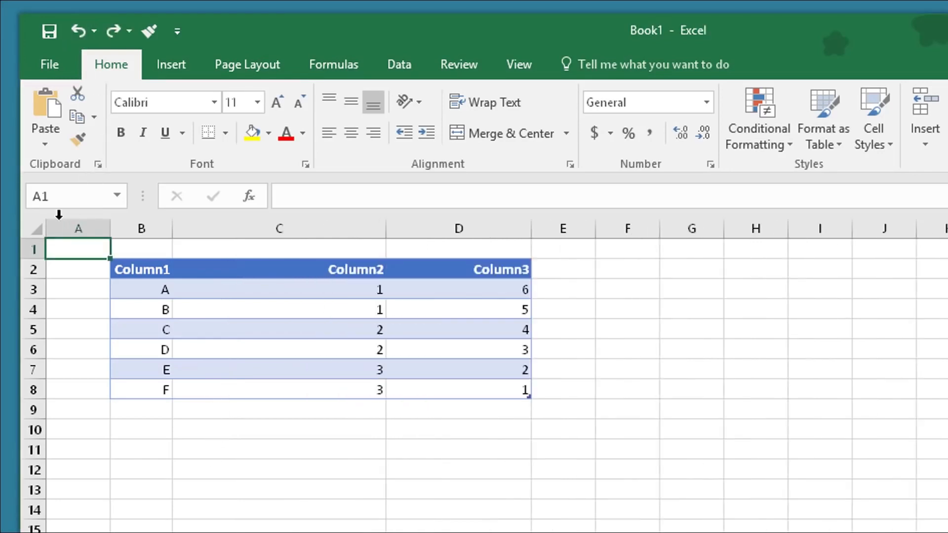
left_click(28, 229)
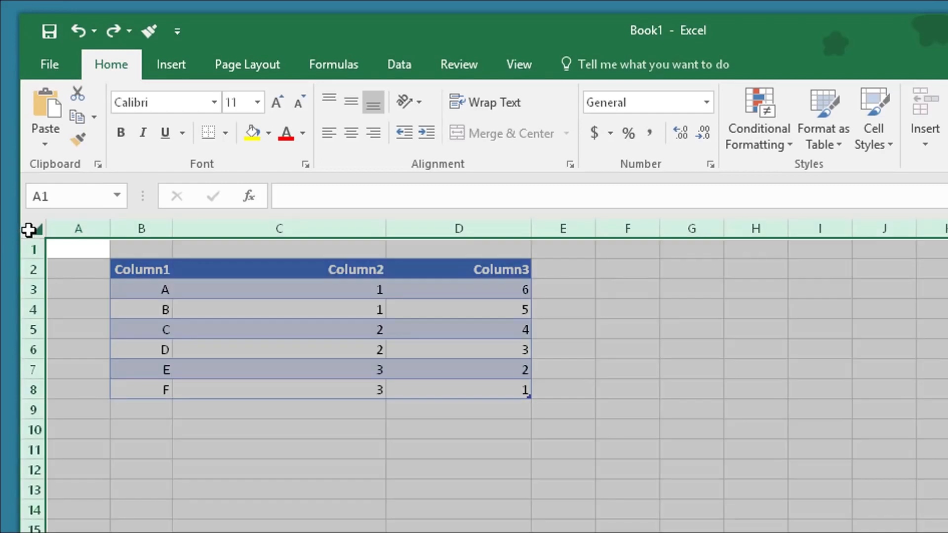
double_click(176, 230)
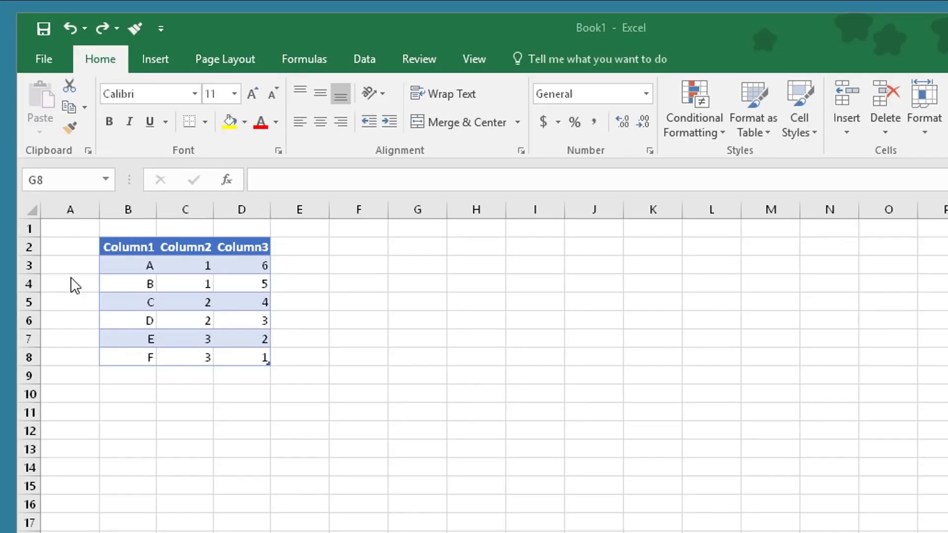
Copy the data rows B3:D8 and bring up the paste options at cell F3.
left_click_drag(126, 264, 235, 358)
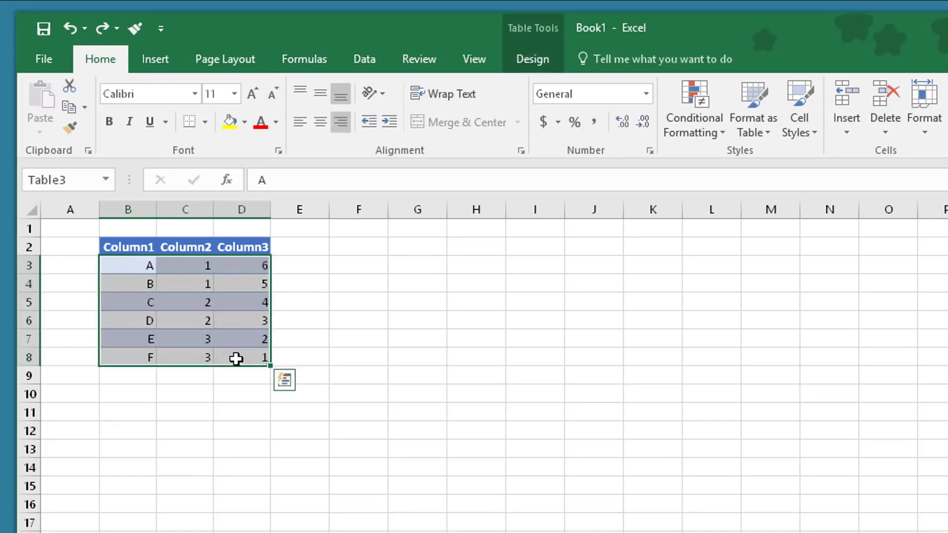
right_click(235, 358)
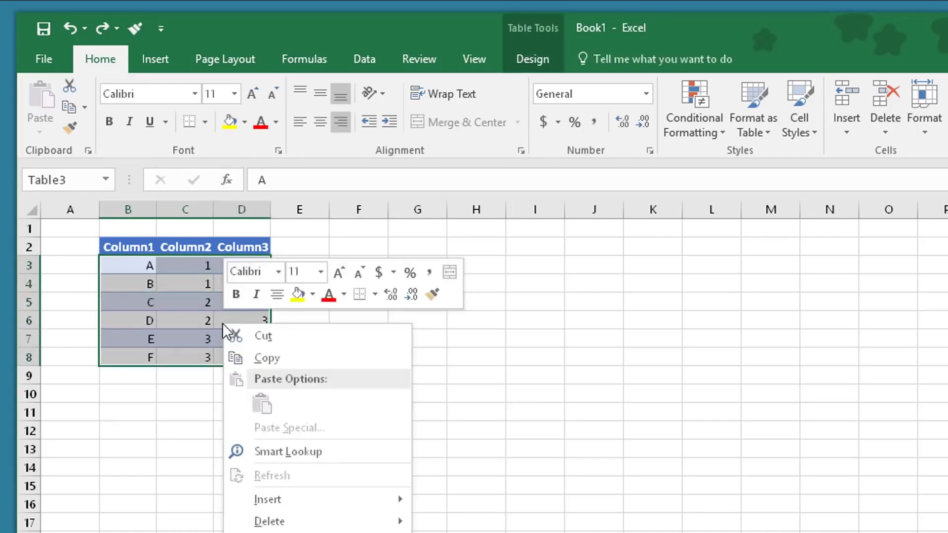
left_click(268, 356)
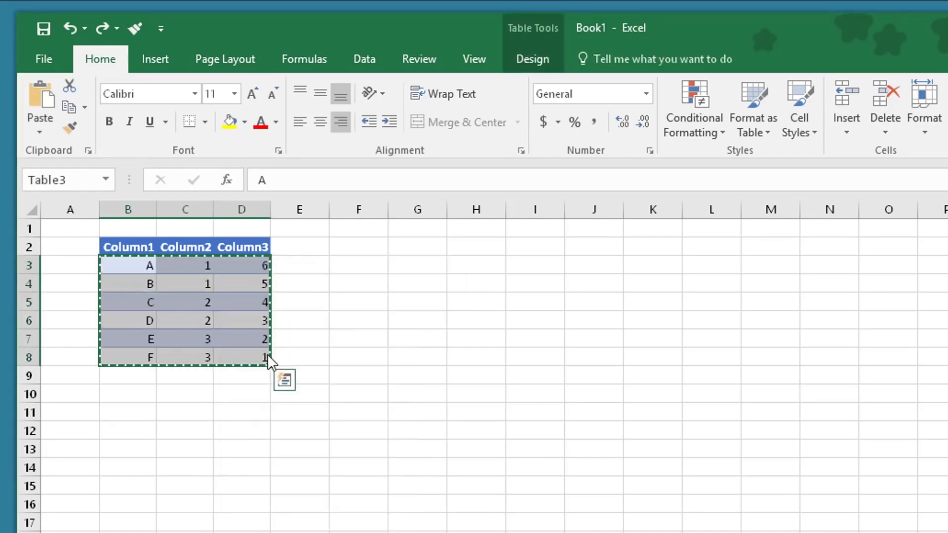
left_click(345, 265)
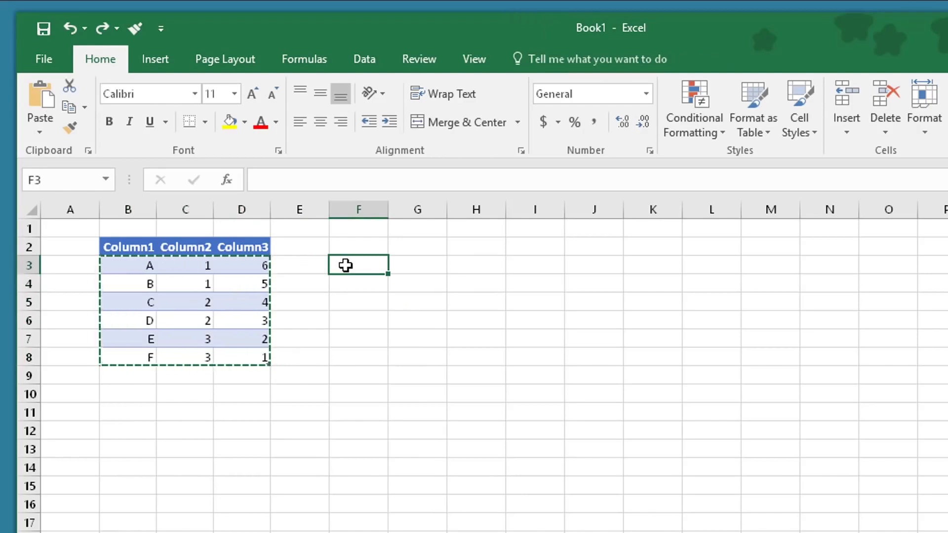
right_click(346, 265)
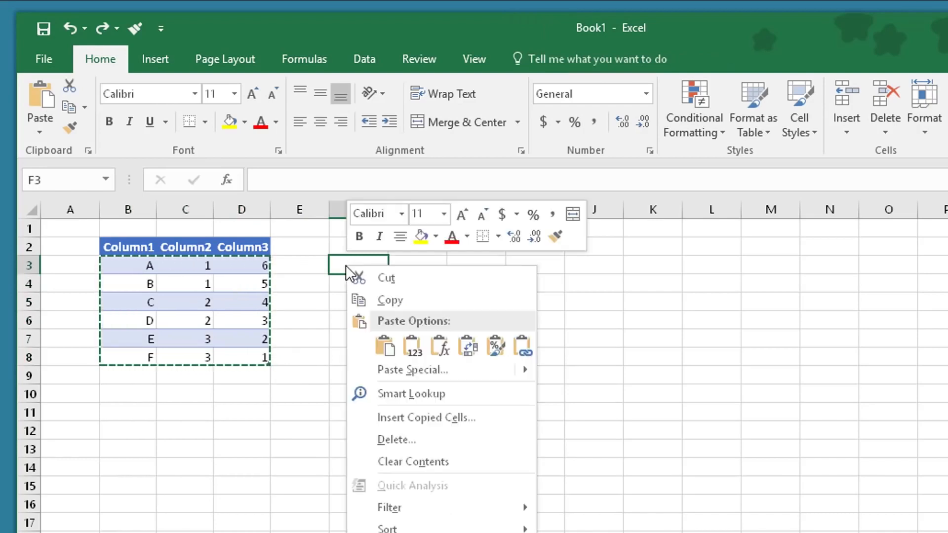
Paste Special the copied rows at F3 with Transpose, filling F3:K5.
left_click(404, 368)
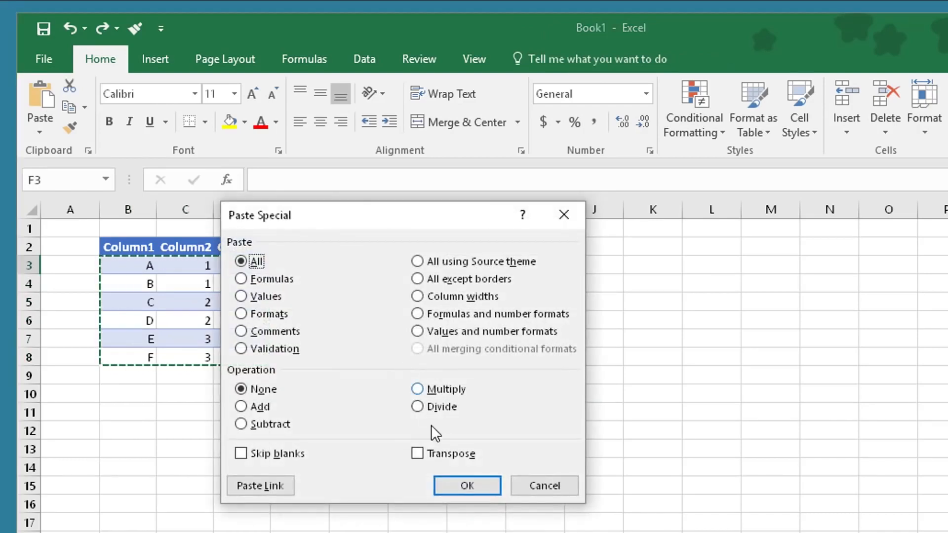
left_click(420, 455)
left_click(482, 486)
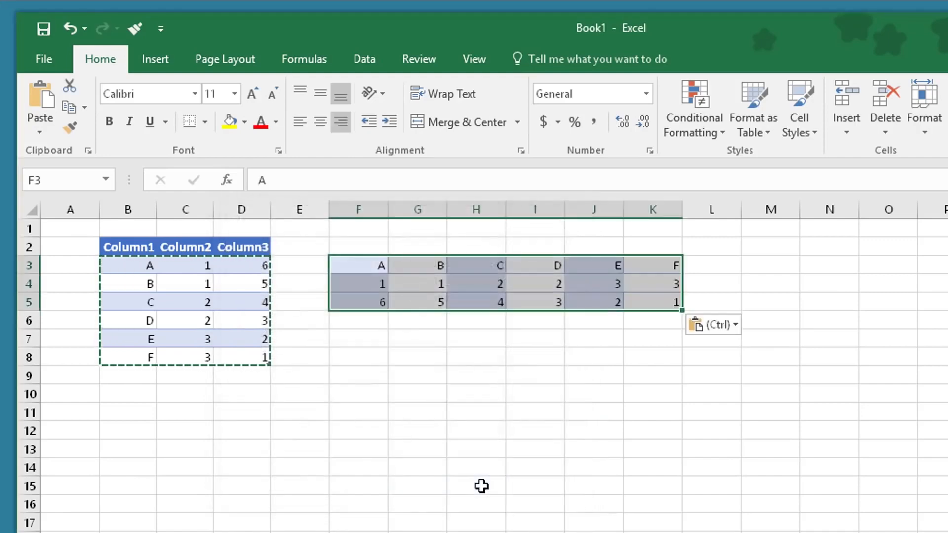
left_click(380, 347)
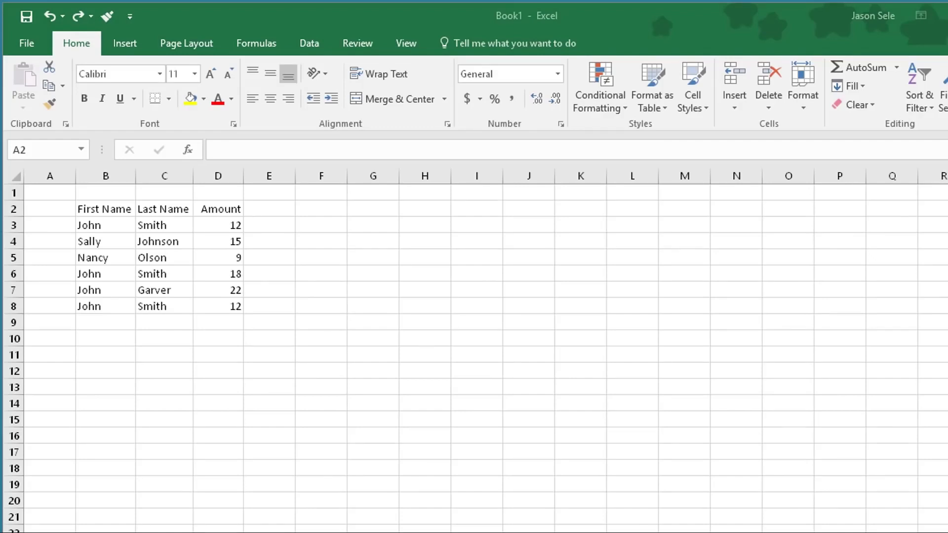
Run Remove Duplicates on B2:D8 across all columns, then undo the removal.
left_click(74, 209)
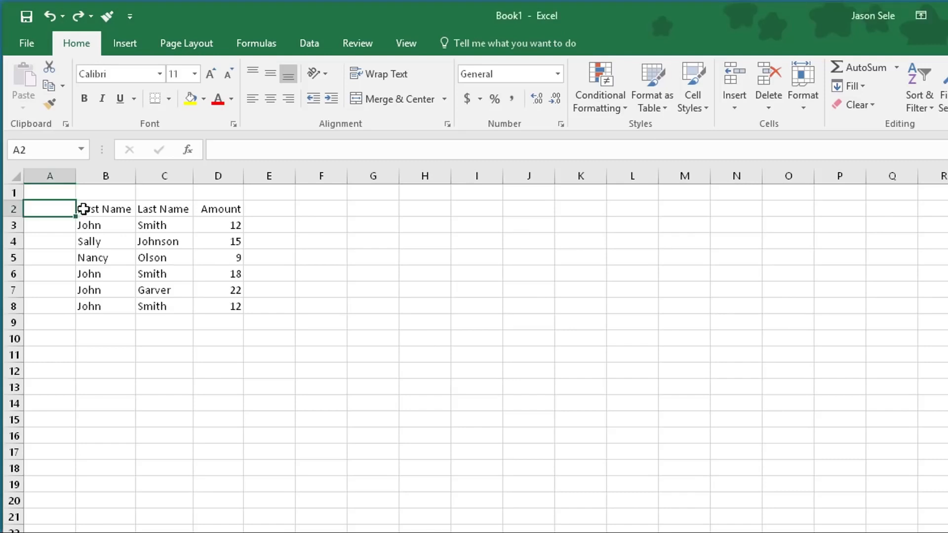
left_click_drag(83, 209, 220, 307)
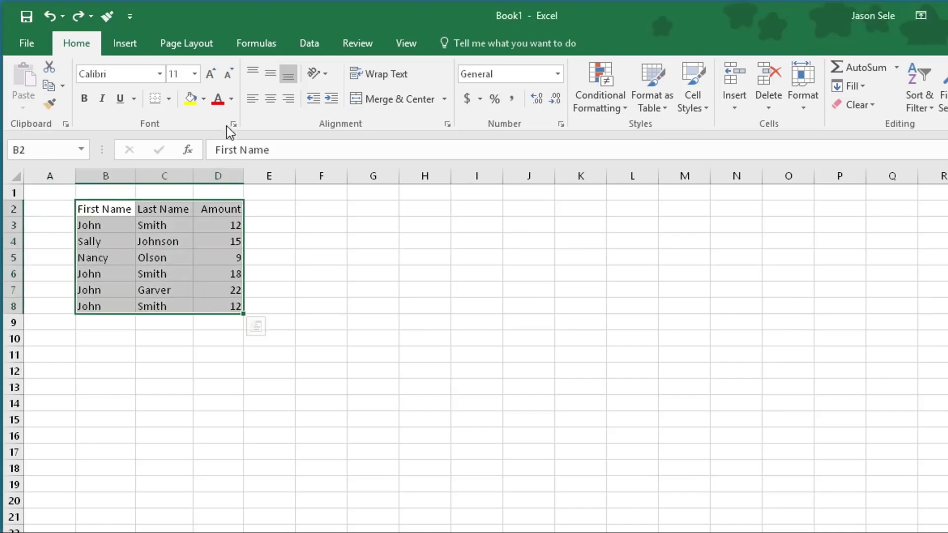
left_click(308, 43)
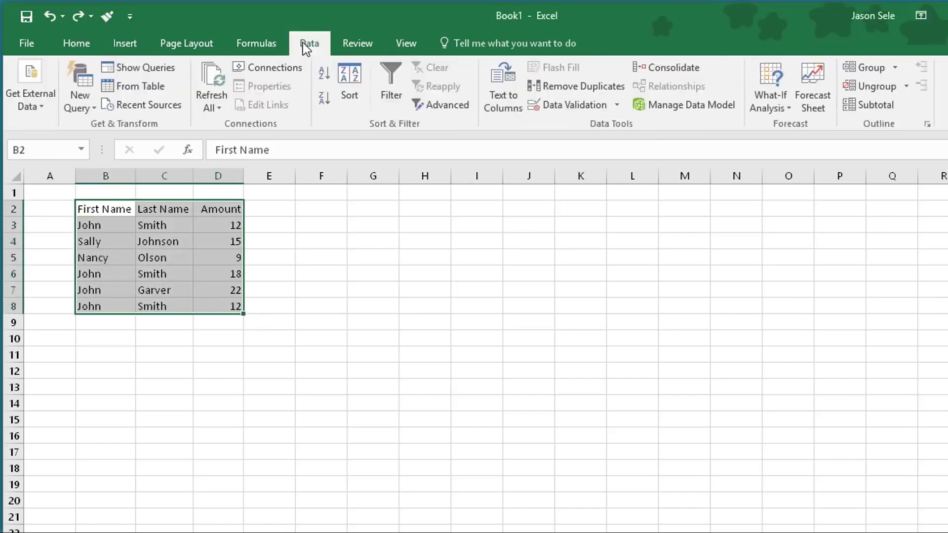
left_click(588, 90)
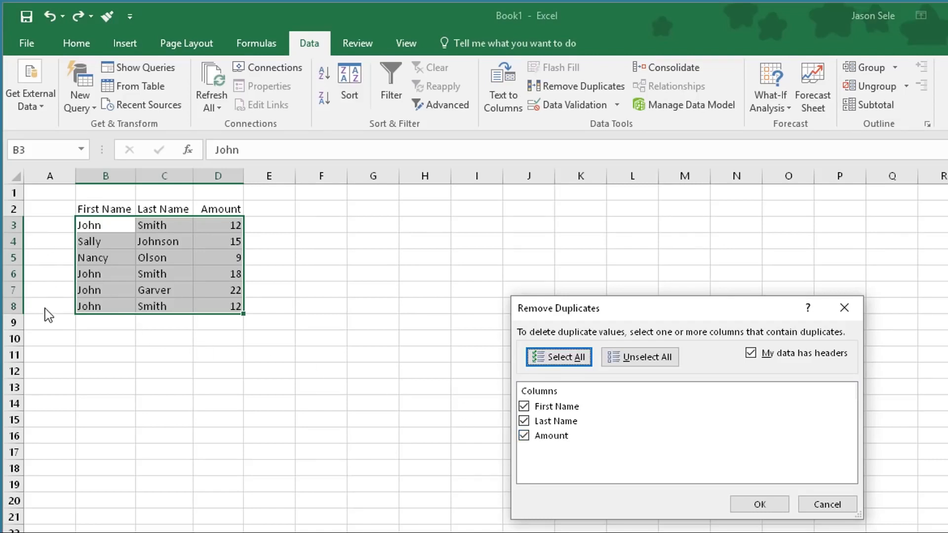
left_click(773, 503)
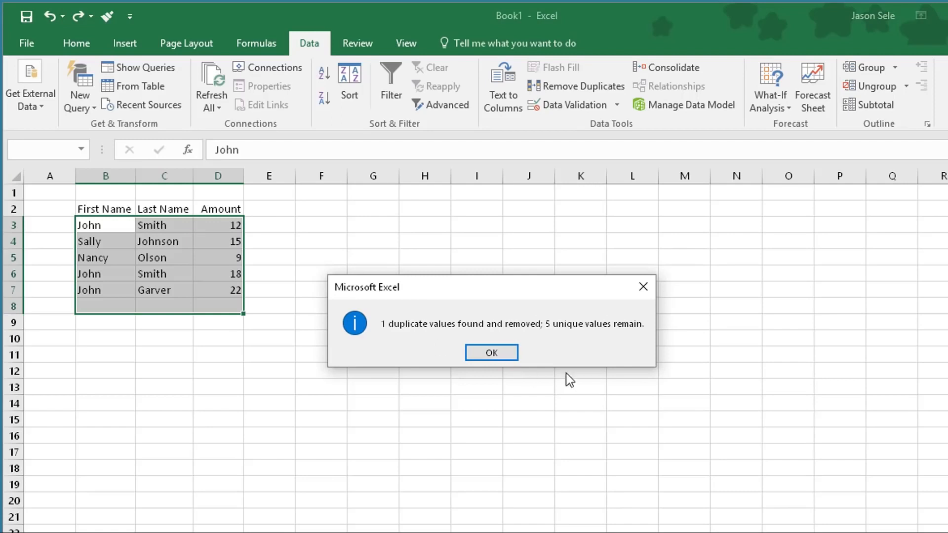
left_click(491, 353)
left_click(47, 16)
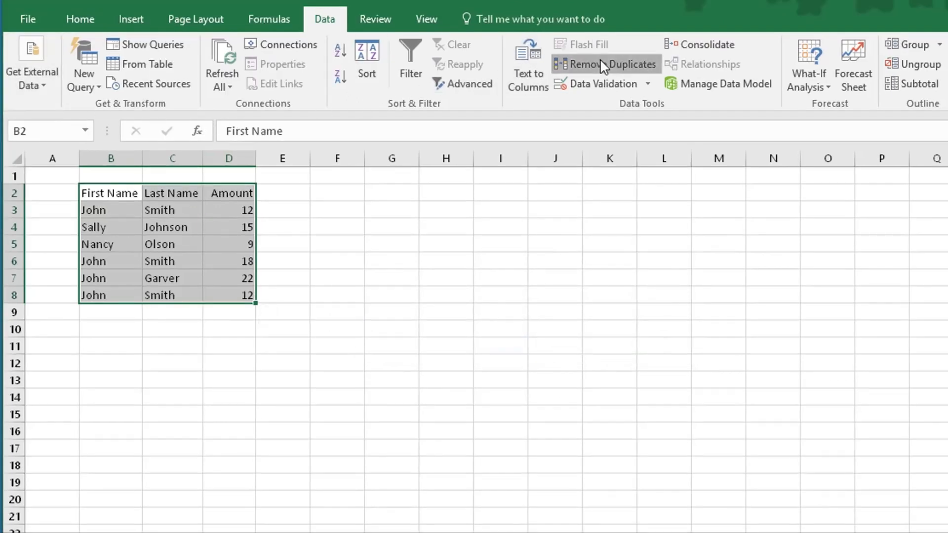
Remove duplicates checking only First Name and Last Name, with Amount unchecked.
left_click(601, 64)
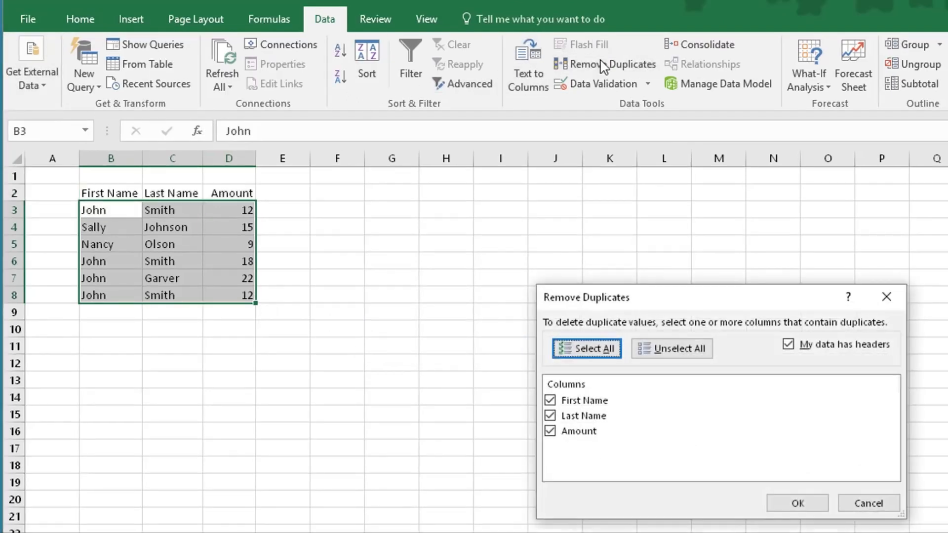
left_click(551, 431)
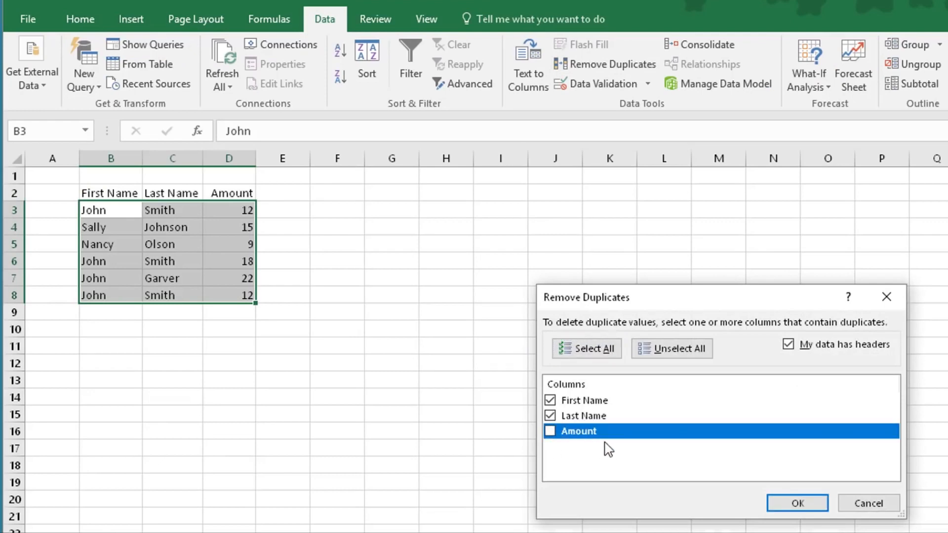
left_click(791, 504)
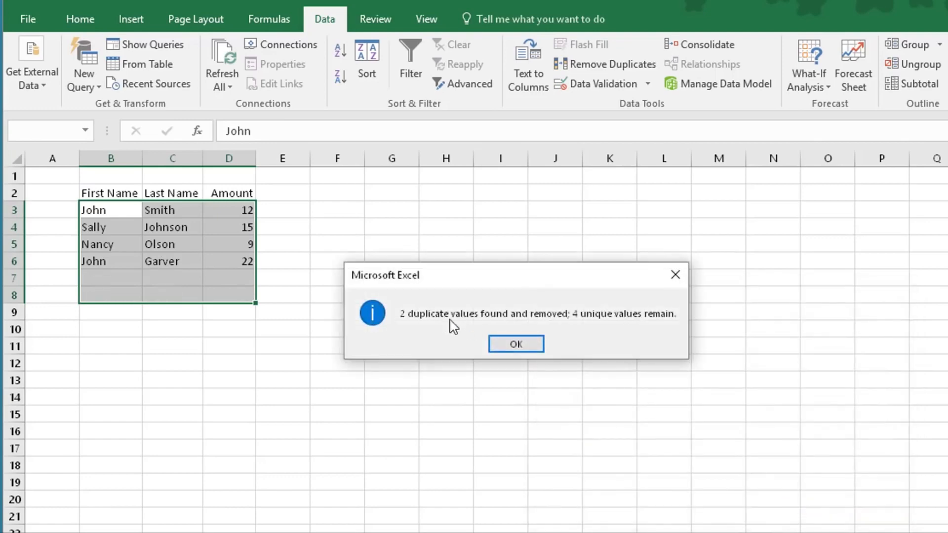
left_click(519, 346)
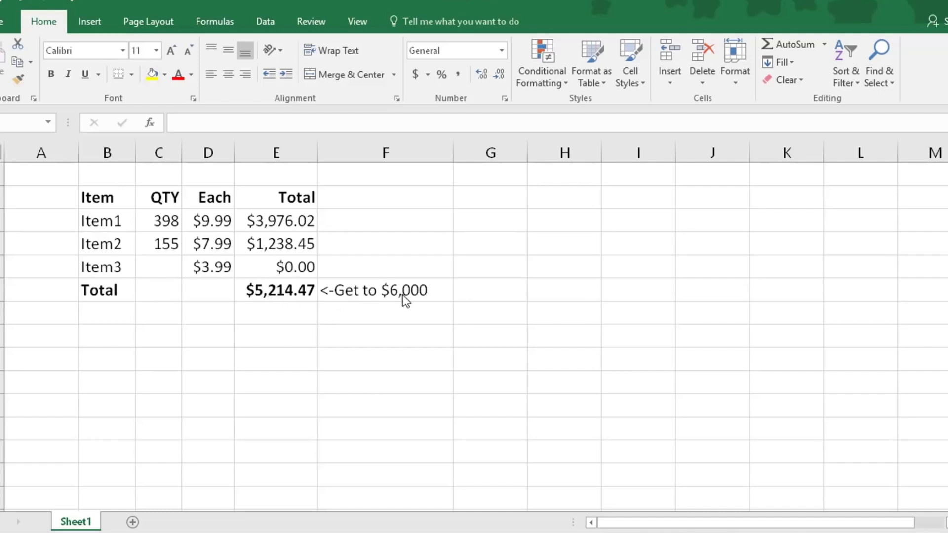
left_click(166, 269)
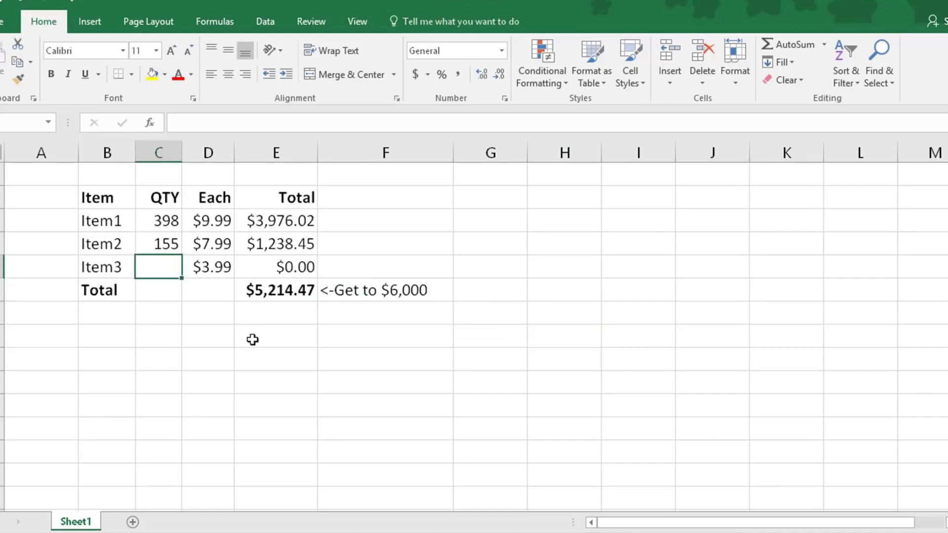
type("100")
key("Return")
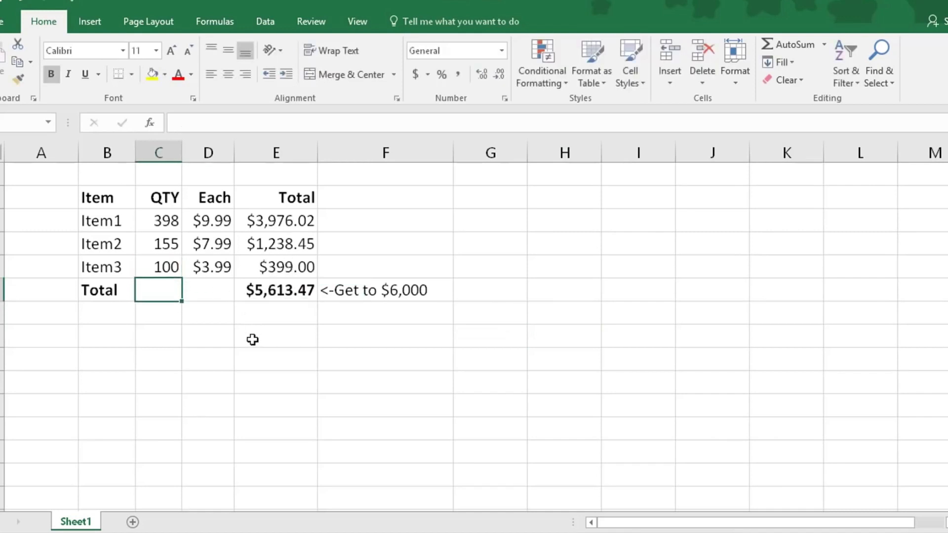
key("Up")
type("200")
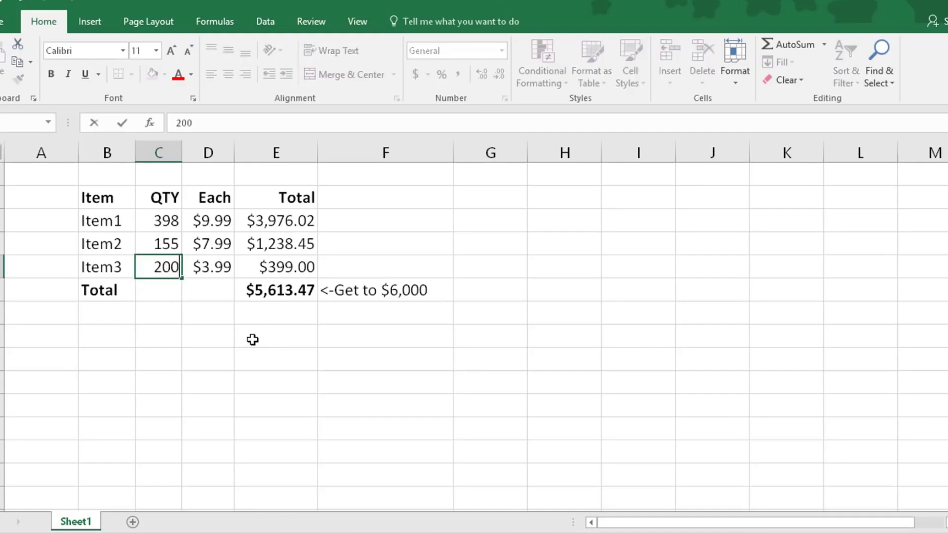
key("Return")
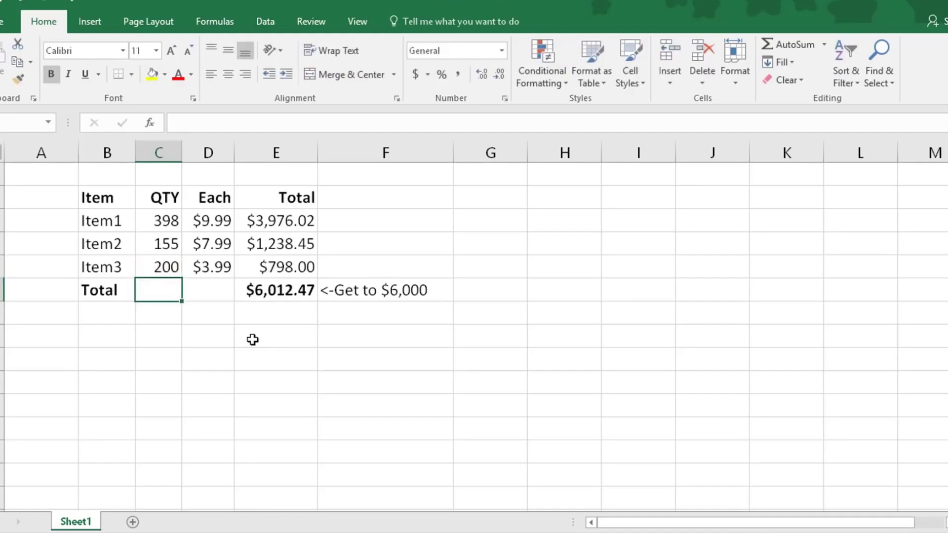
key("Up")
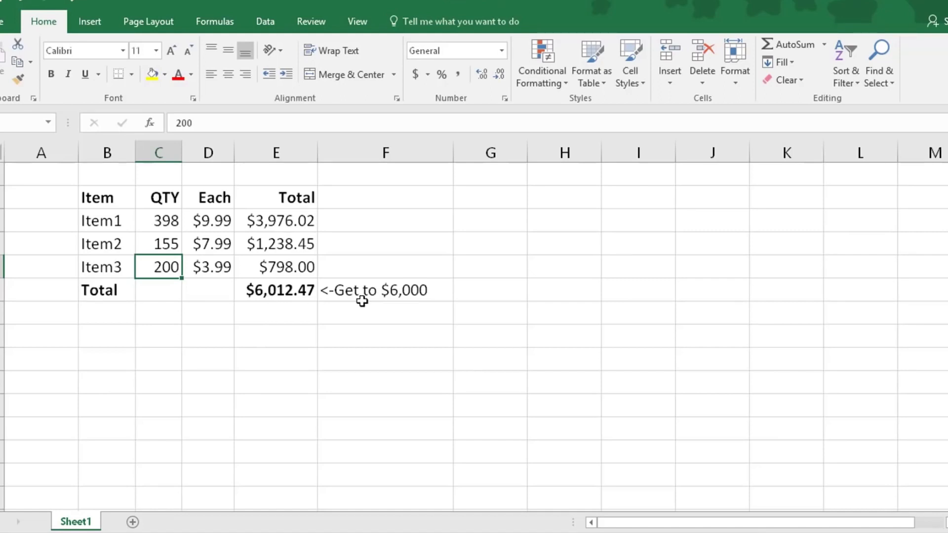
key("Delete")
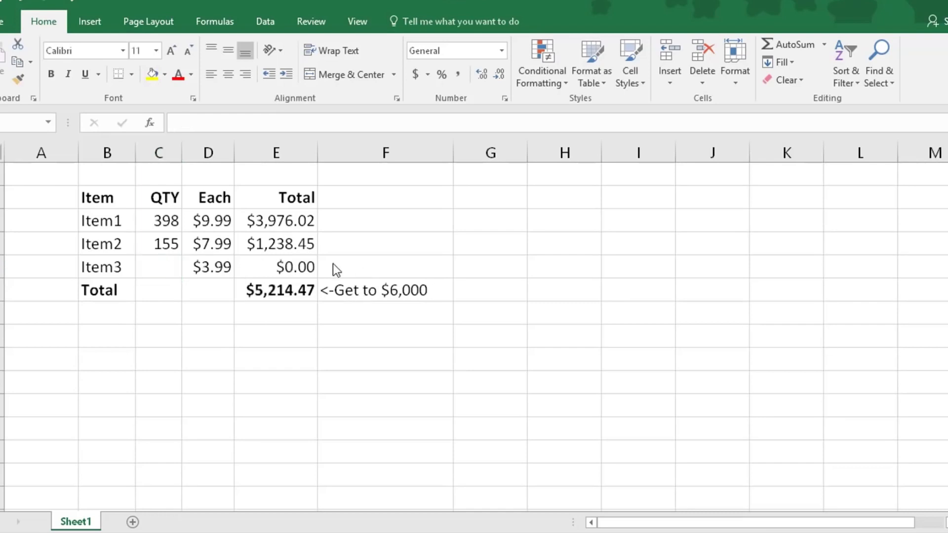
left_click(276, 289)
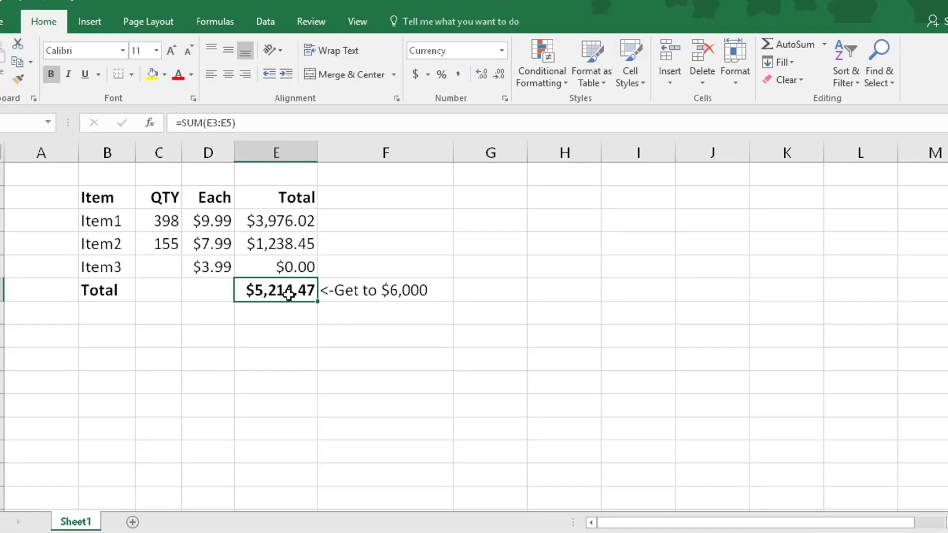
Goal Seek cell E6 to 6000 by changing Item3's quantity in C5.
left_click(267, 21)
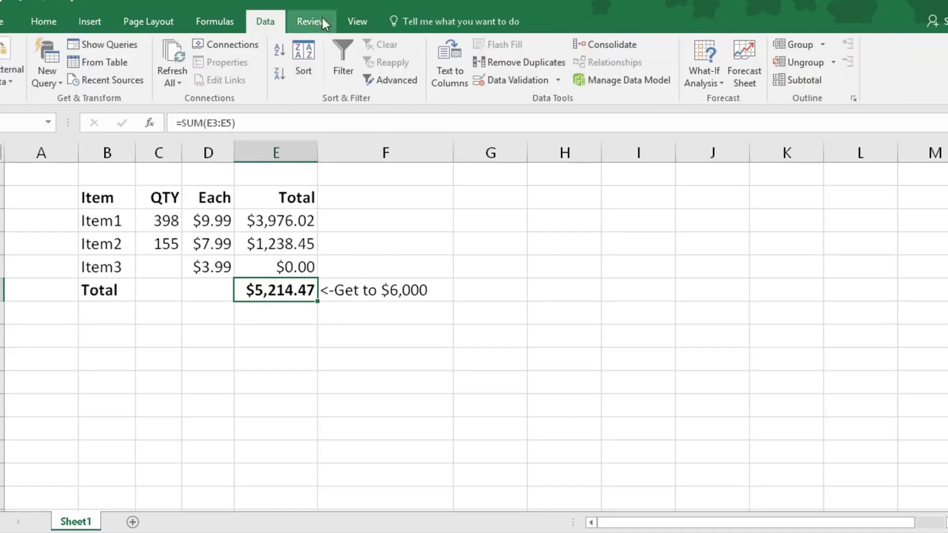
left_click(698, 77)
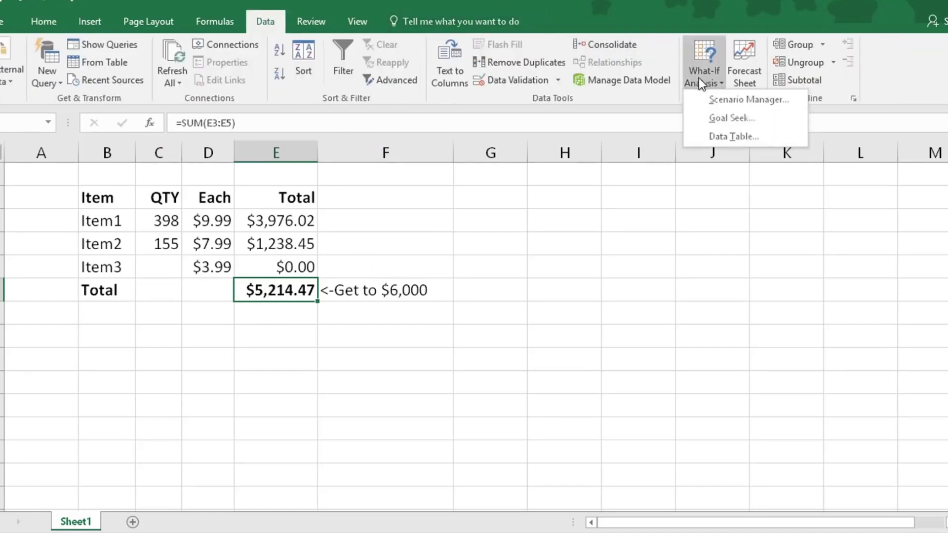
left_click(715, 118)
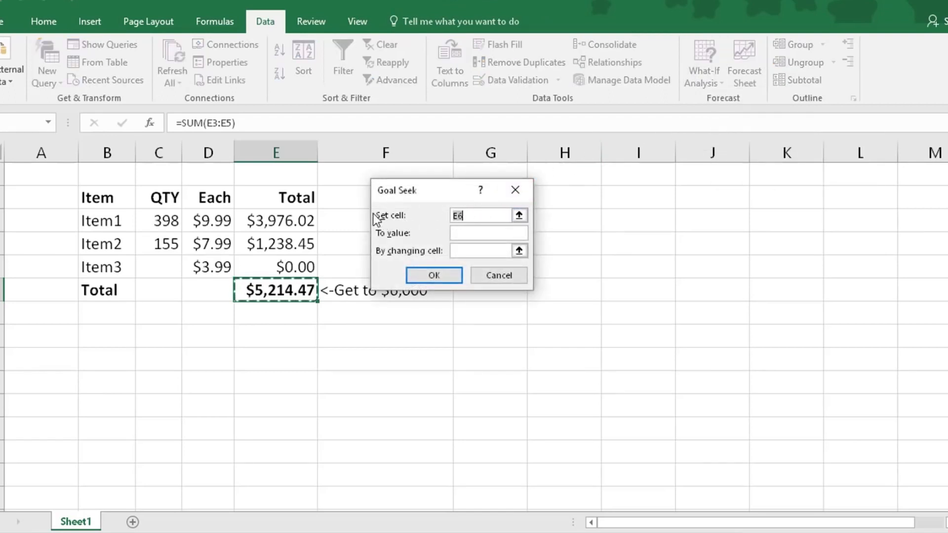
left_click(469, 232)
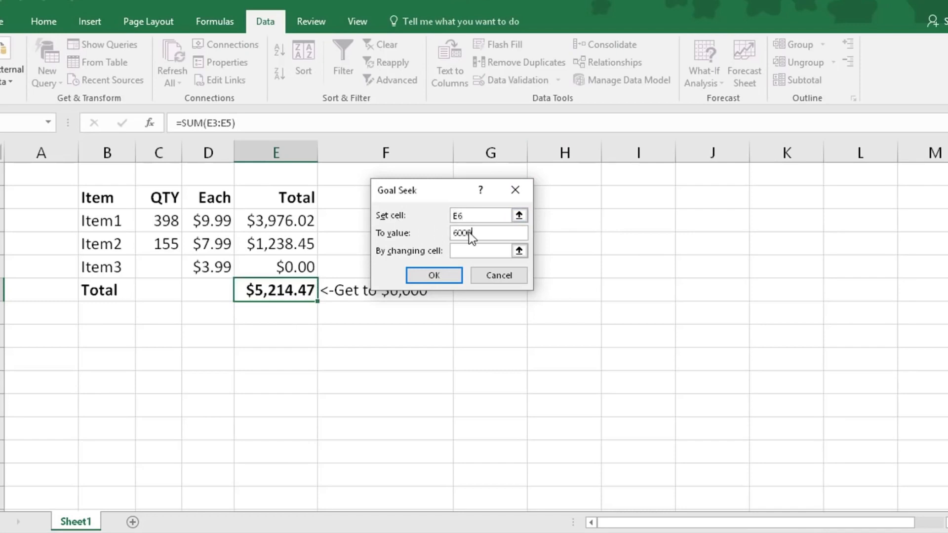
left_click(470, 251)
left_click(159, 267)
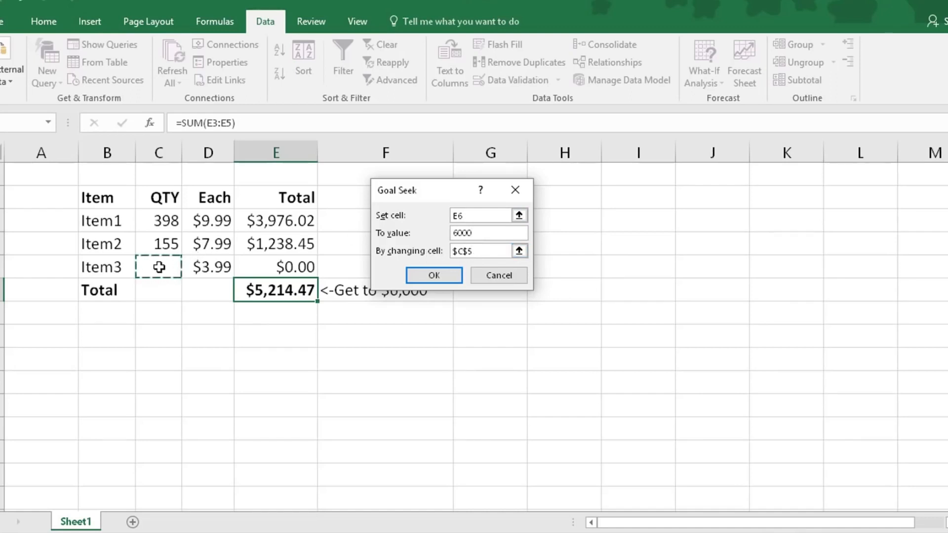
left_click(431, 276)
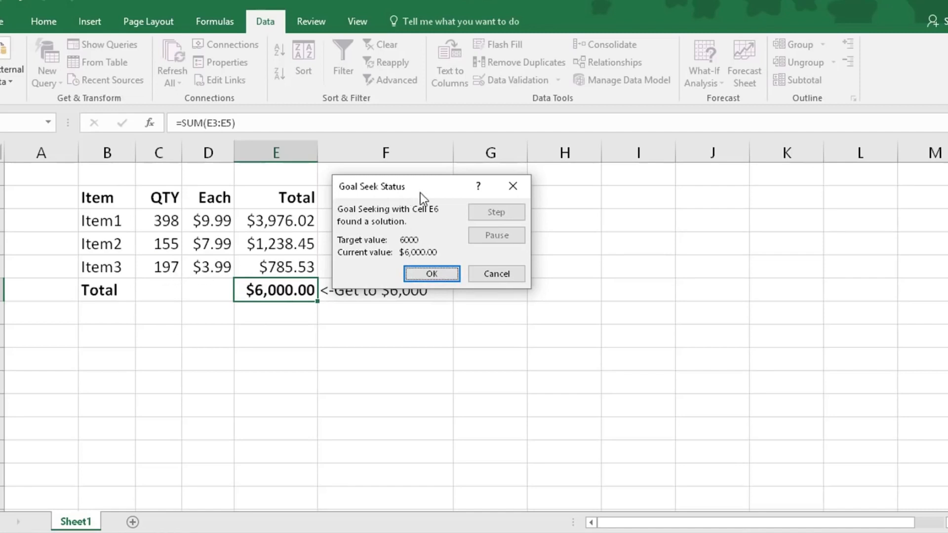
key("Return")
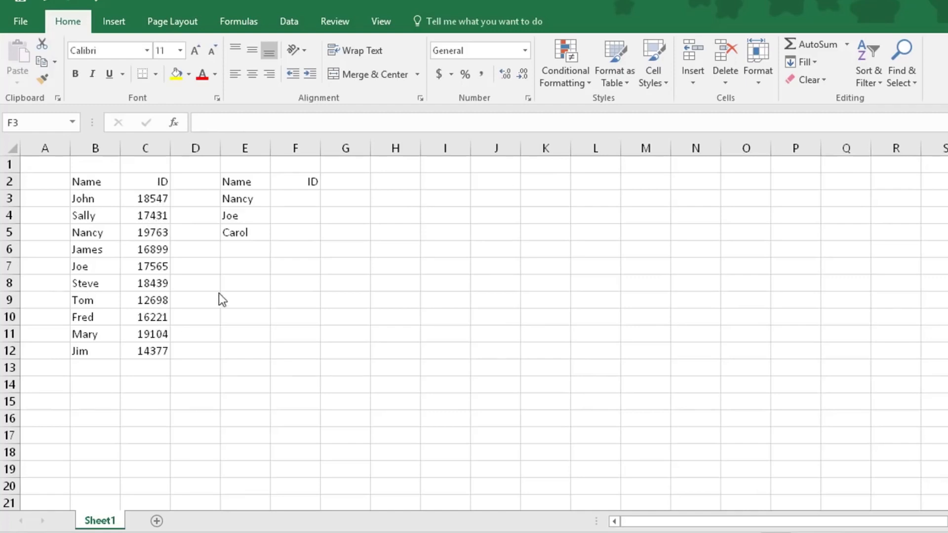
Select F3 and bring up Insert Function to start the ID lookup formula.
left_click(302, 201)
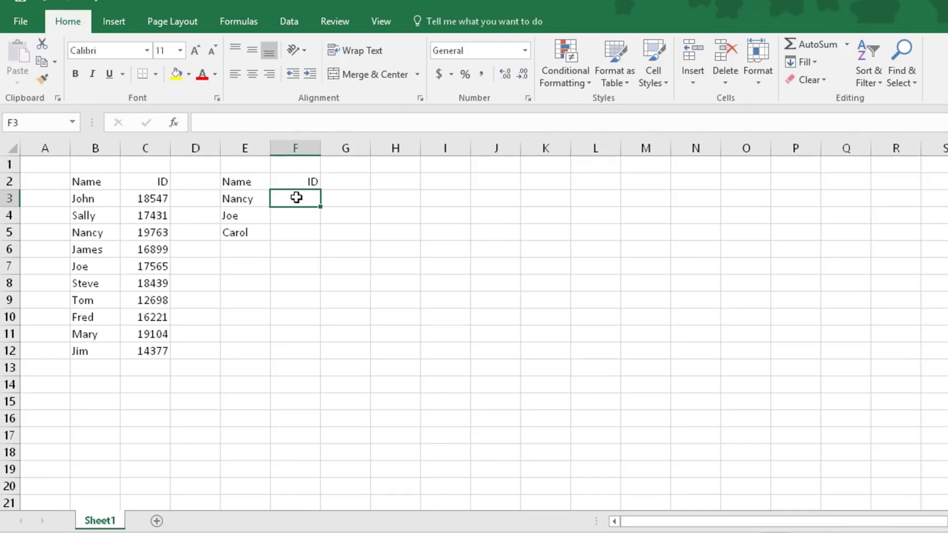
left_click(175, 122)
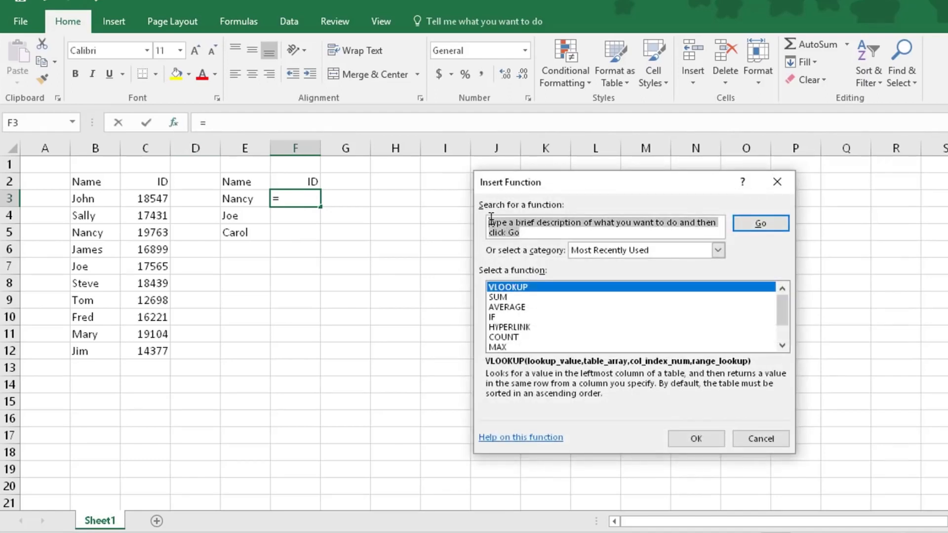
Search all categories for 'vlookup' and open the VLOOKUP function arguments.
type("vlookup")
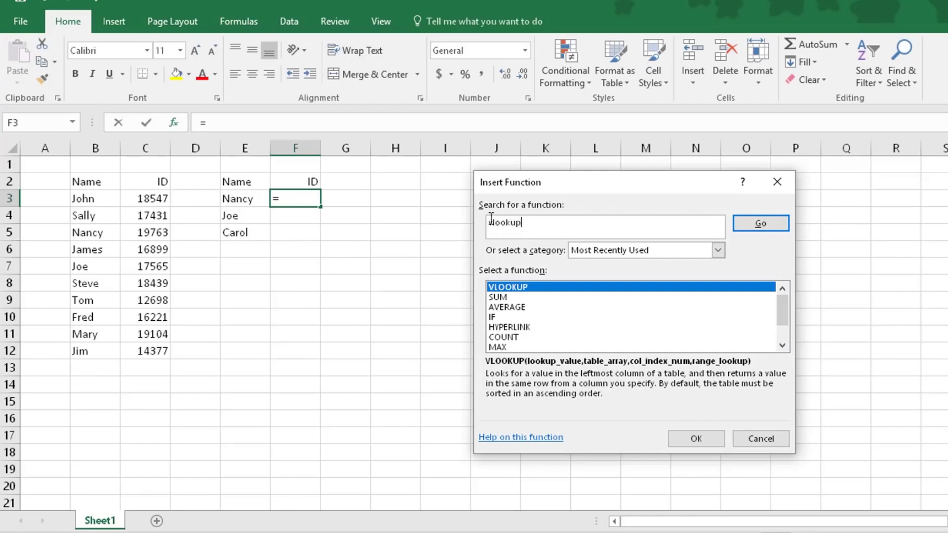
left_click(717, 251)
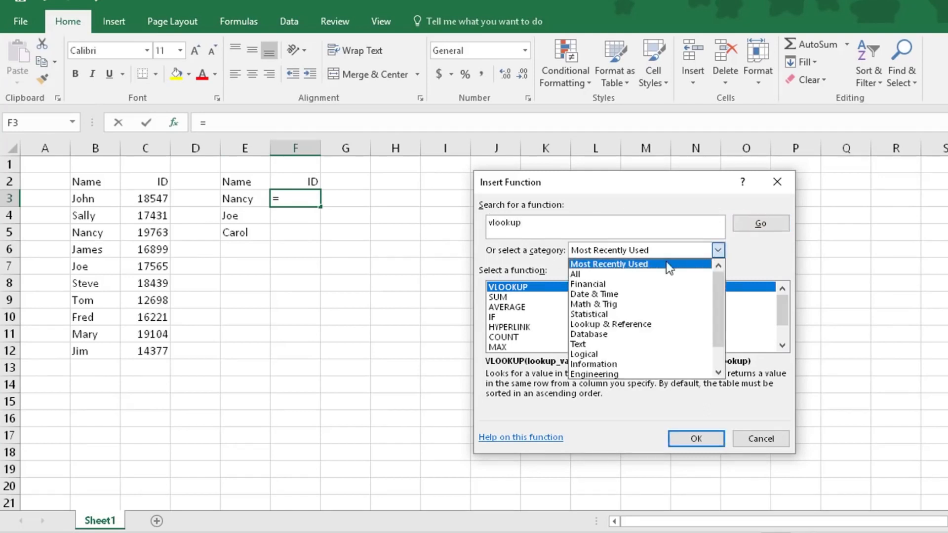
left_click(630, 271)
left_click(772, 224)
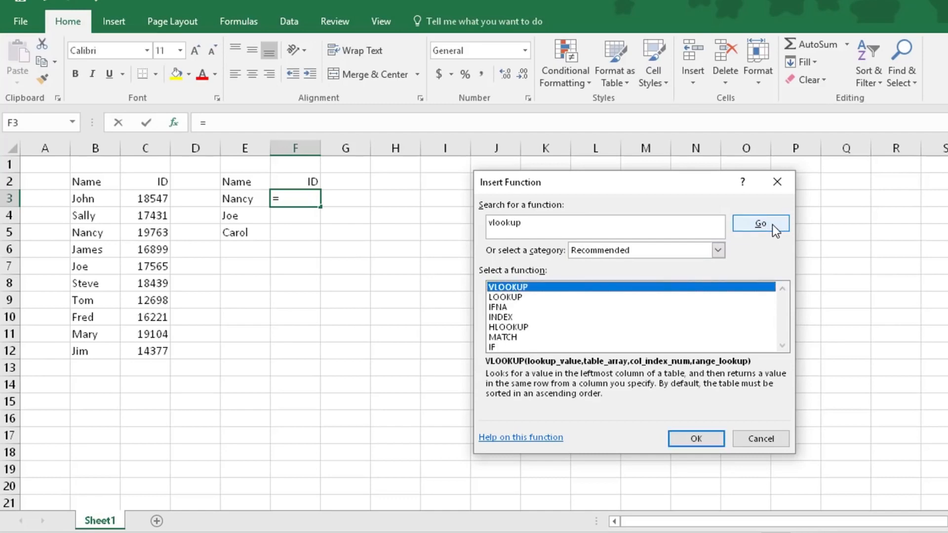
double_click(505, 288)
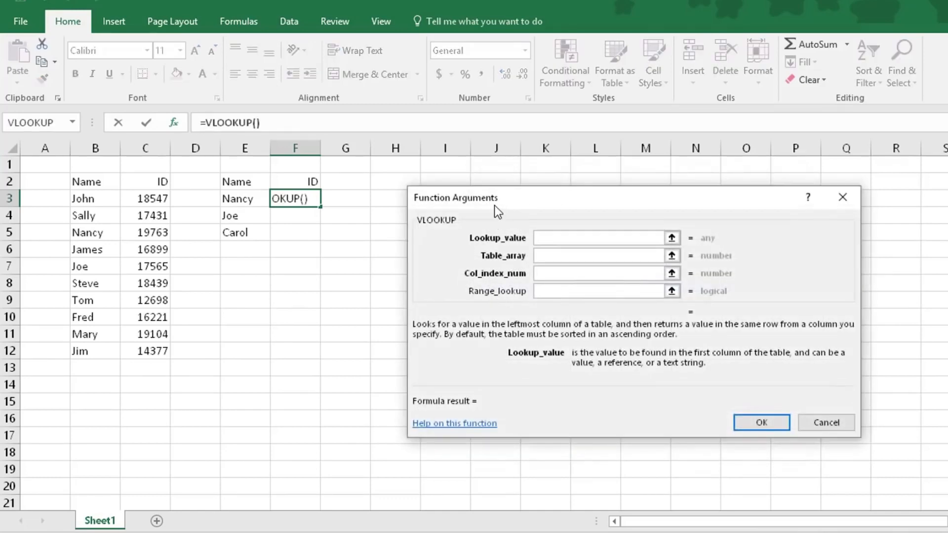
Set VLOOKUP to E3, B3:C12, column 2 and FALSE, returning ID 19763 in F3.
left_click(545, 237)
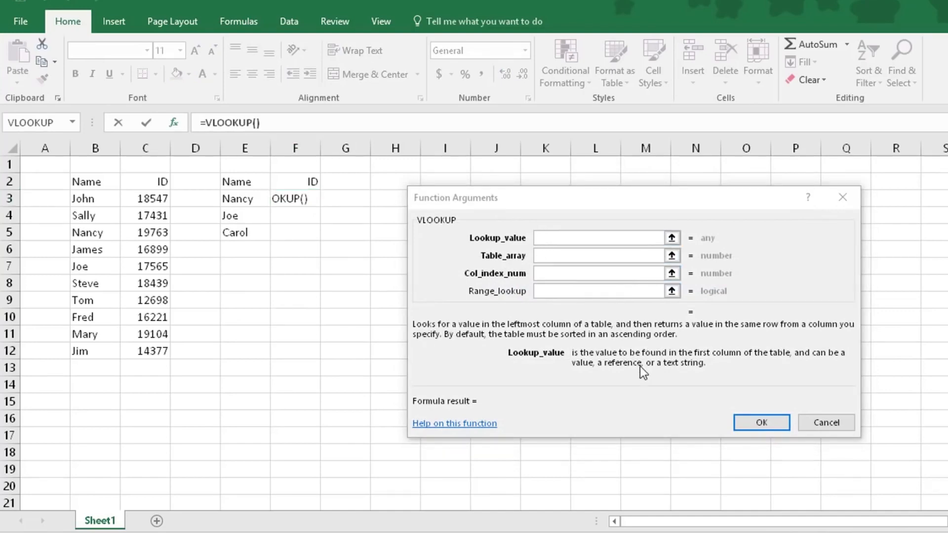
left_click(545, 238)
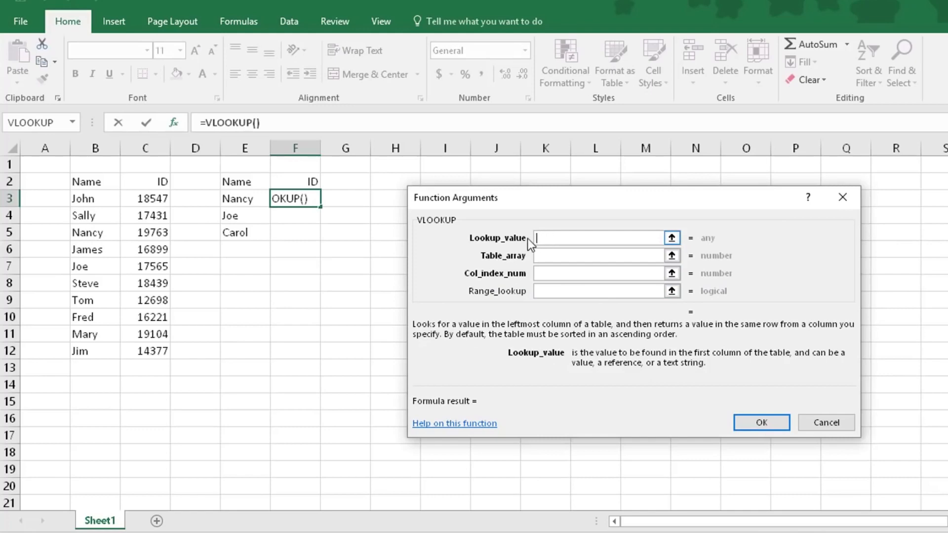
left_click(244, 201)
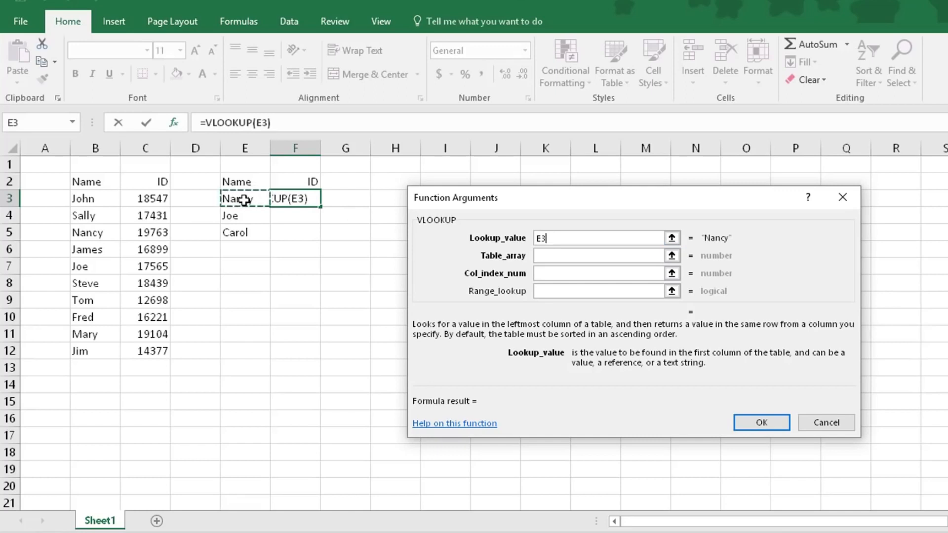
left_click(545, 256)
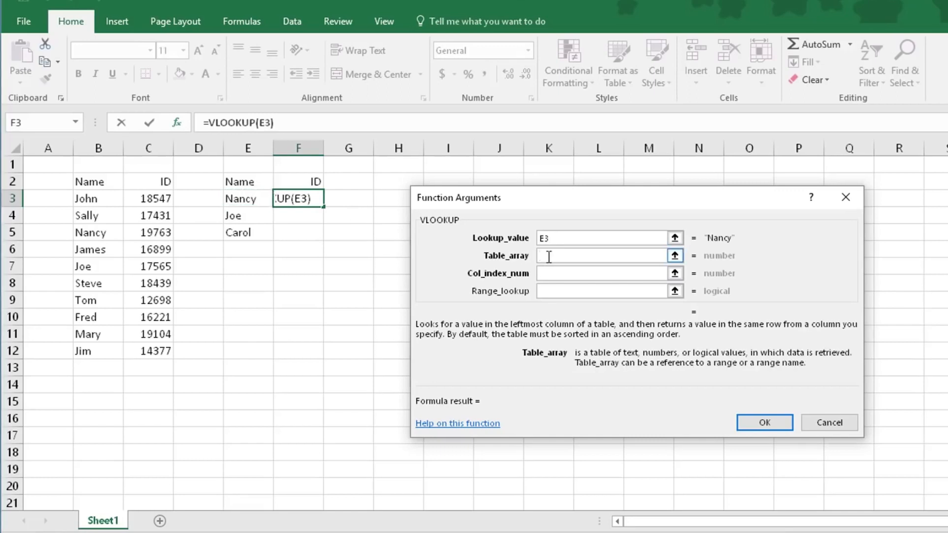
left_click(674, 256)
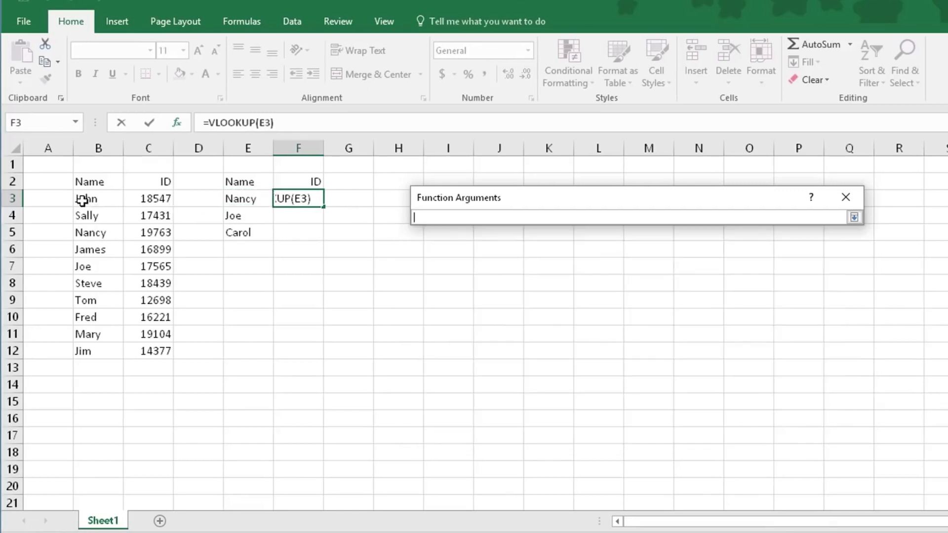
left_click_drag(81, 200, 146, 351)
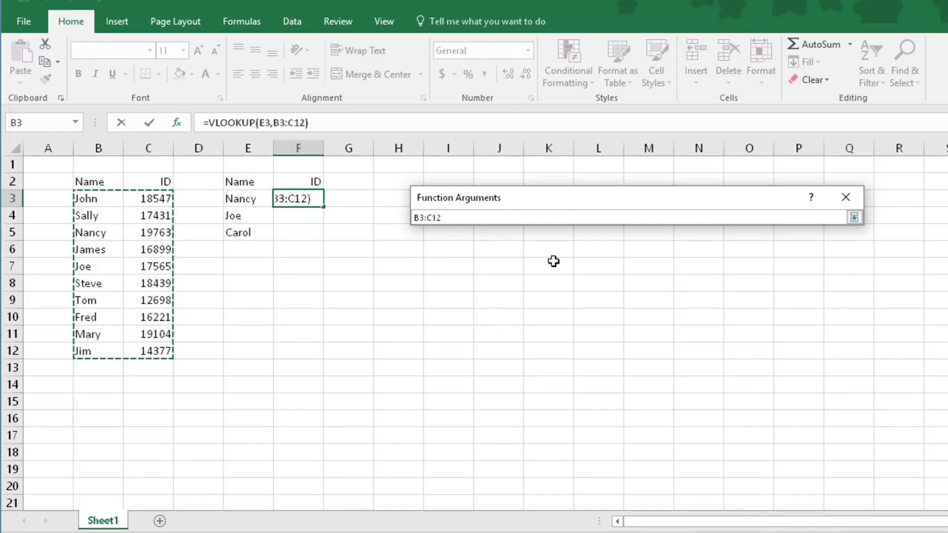
left_click(854, 217)
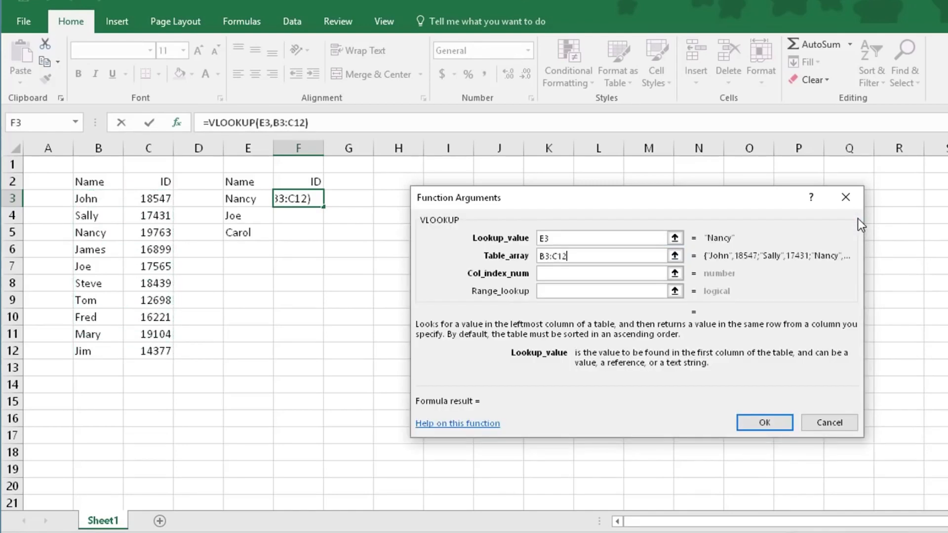
left_click(555, 273)
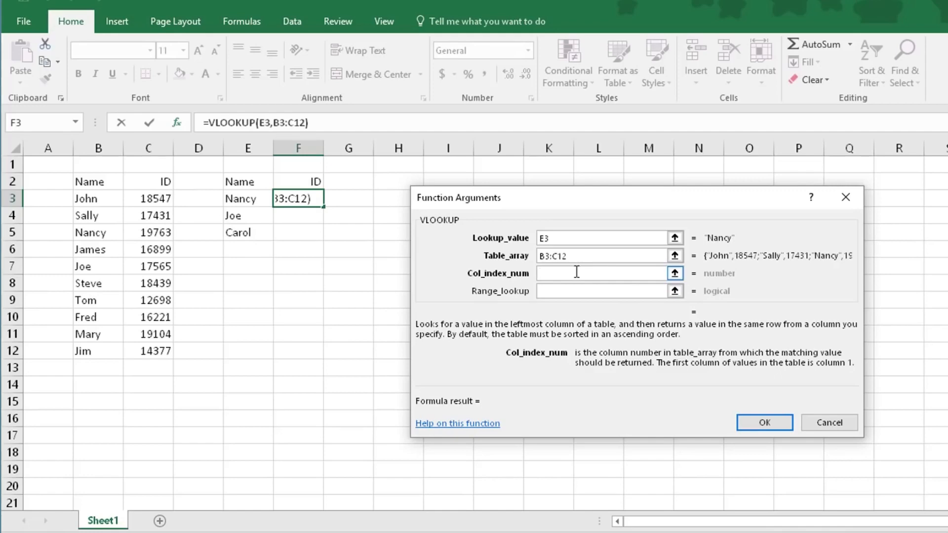
type("2")
left_click(552, 290)
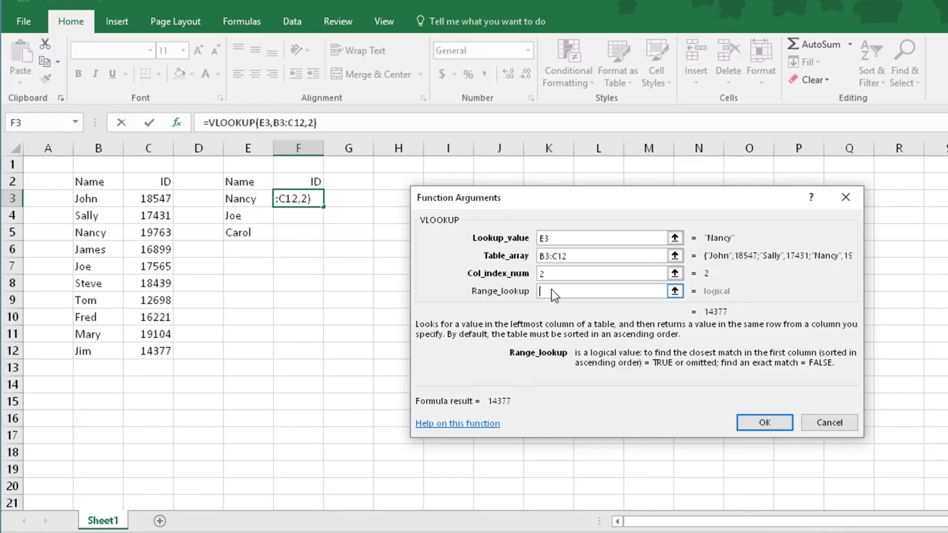
type("false")
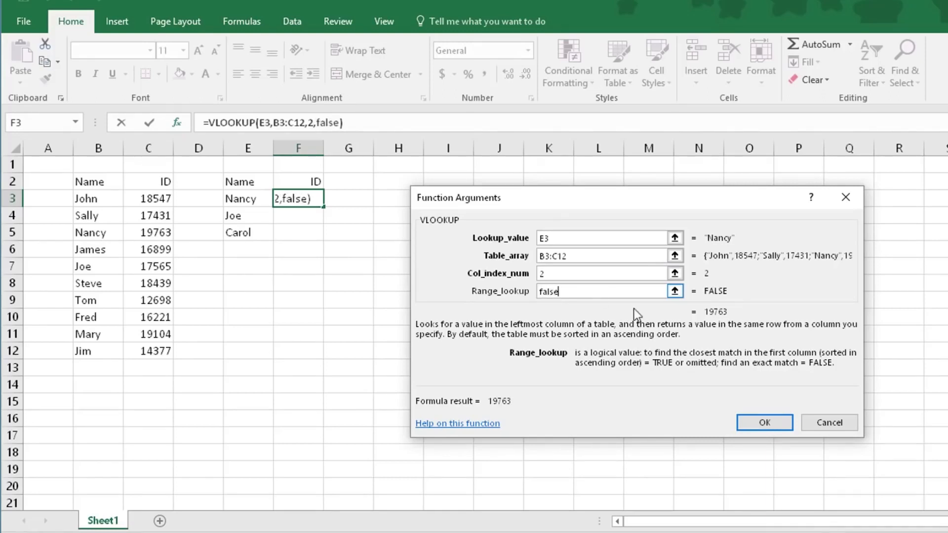
left_click(773, 426)
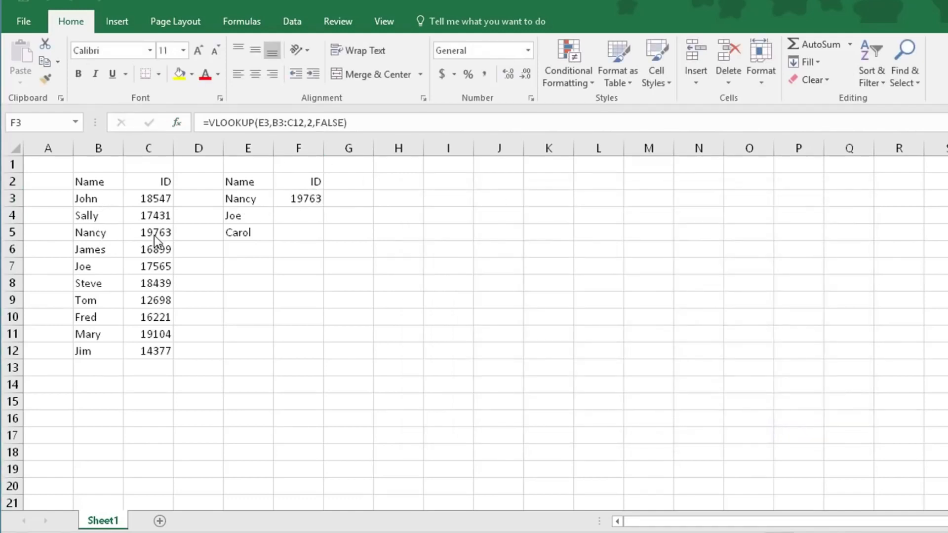
Copy the VLOOKUP formula from F3 down to F5.
left_click(312, 200)
left_click_drag(324, 207, 321, 240)
left_click(398, 249)
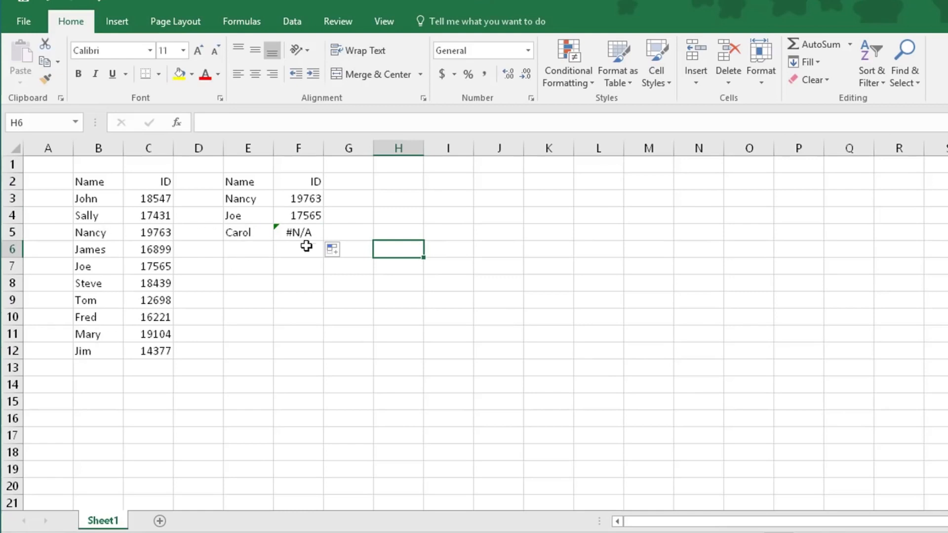
Change the ID in C5 to 18543 so the lookup result updates.
key("alt+Tab")
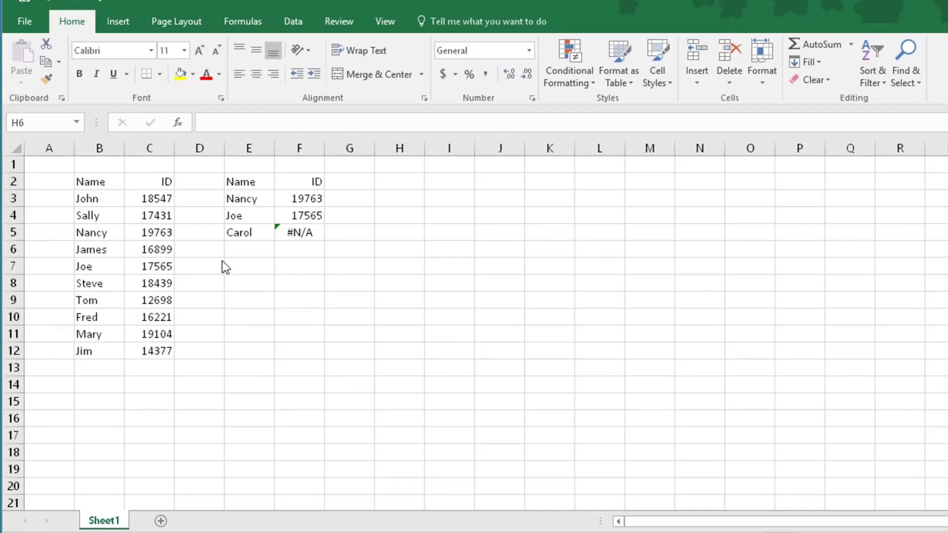
left_click(168, 233)
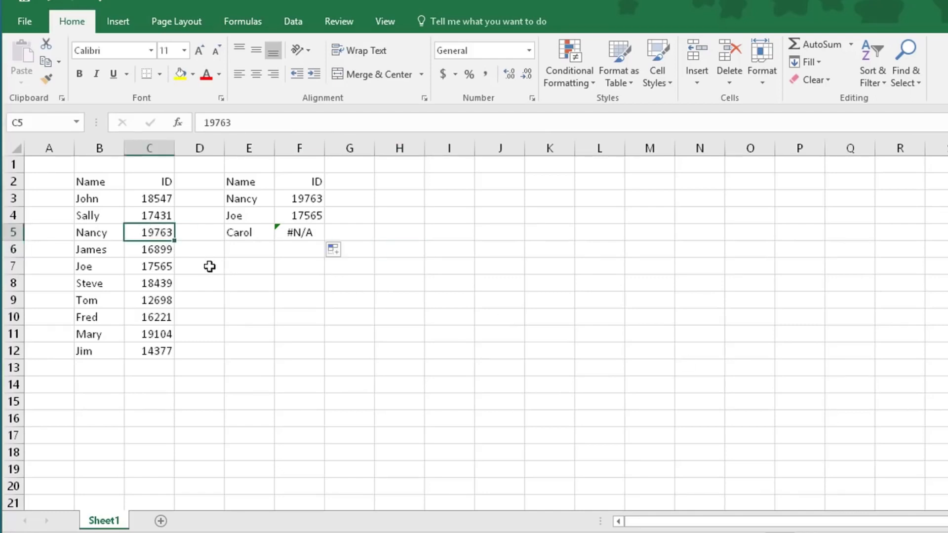
type("185")
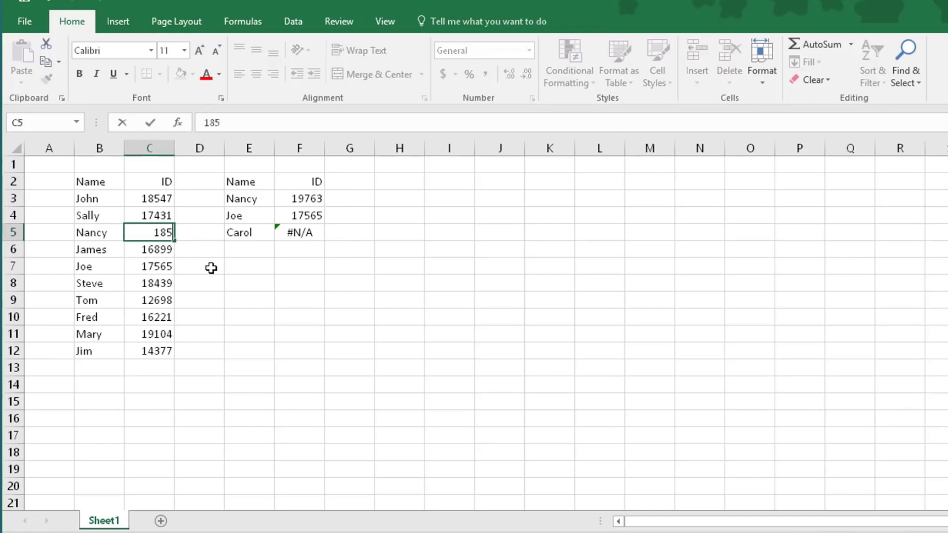
type("43")
key("Return")
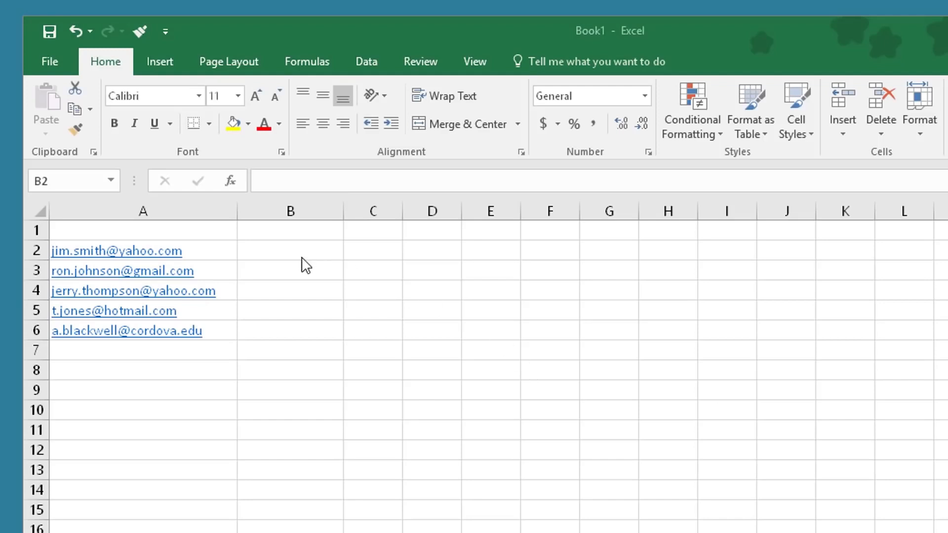
Enter Jim Smith and Ron Johnson in column B and accept Flash Fill for the remaining names.
left_click(282, 248)
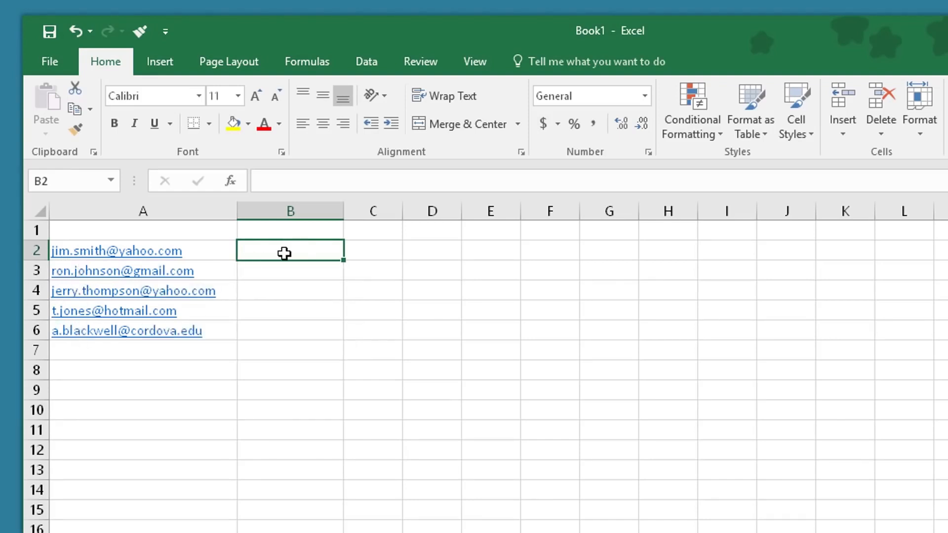
type("Jim Smith")
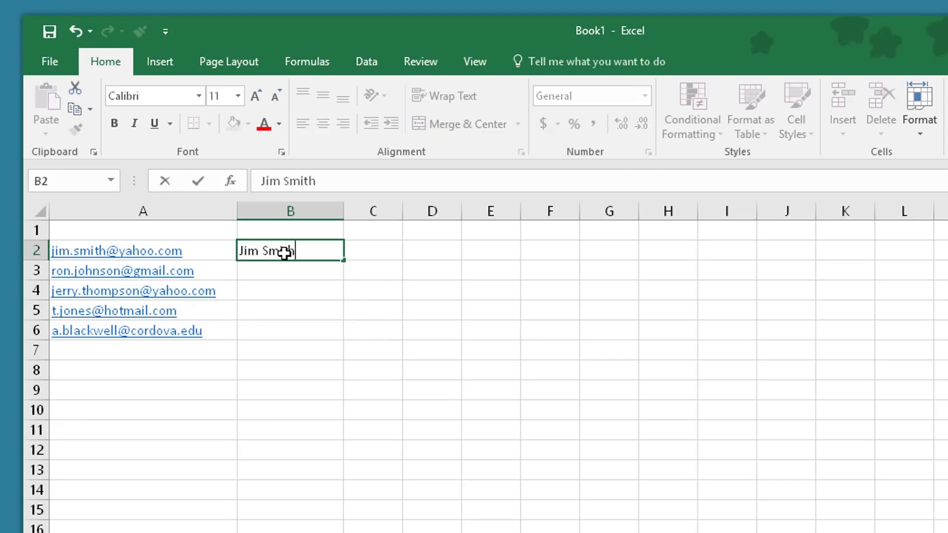
key("Return")
type("Ron Johnson")
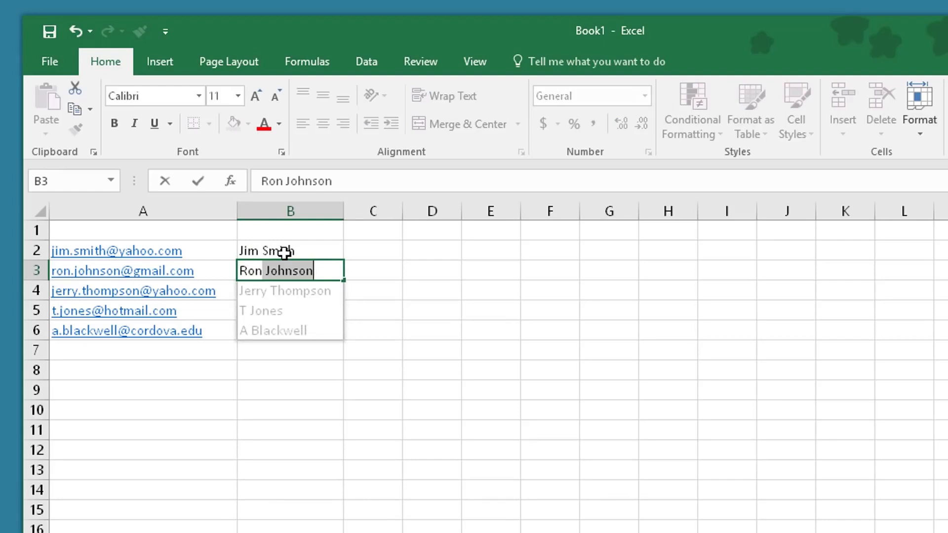
key("Return")
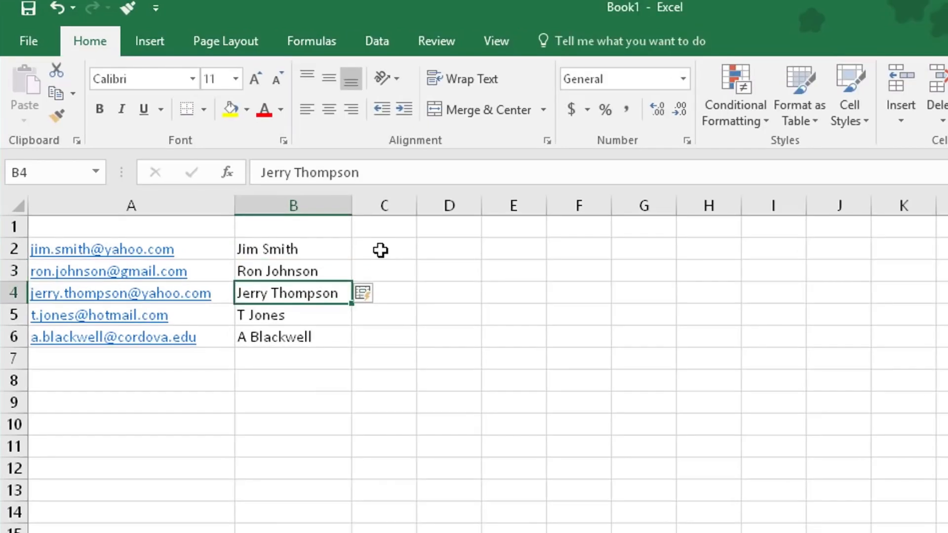
left_click(369, 252)
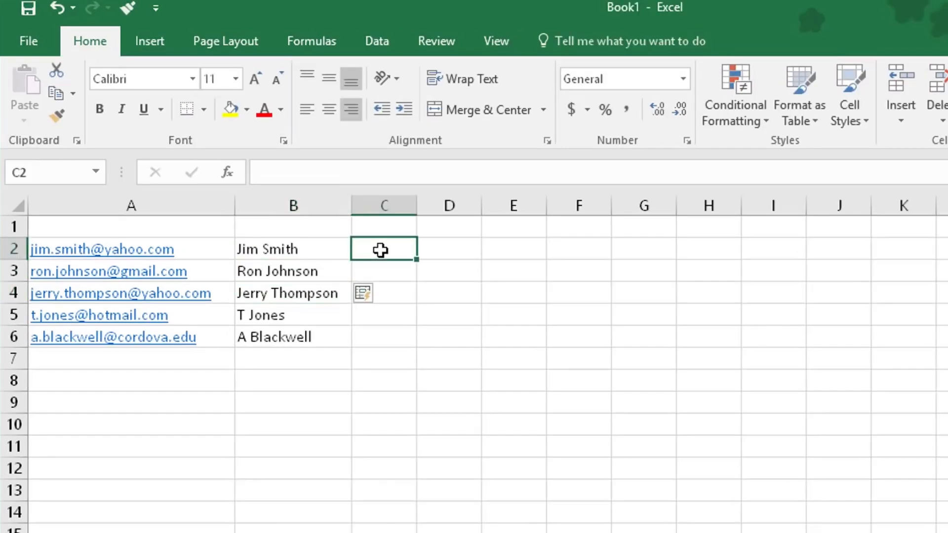
Fill C2:C6 with the numbers 1 through 5.
type("1")
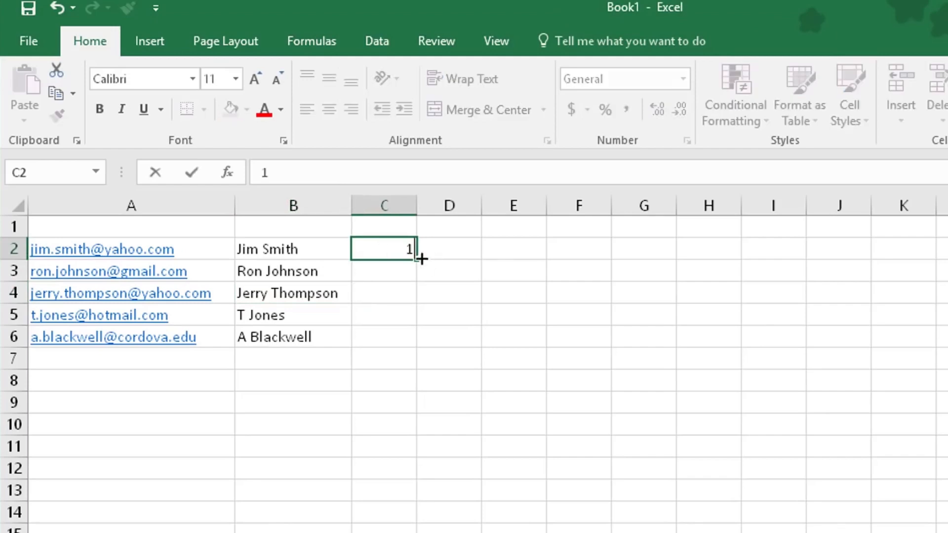
left_click_drag(419, 261, 407, 343)
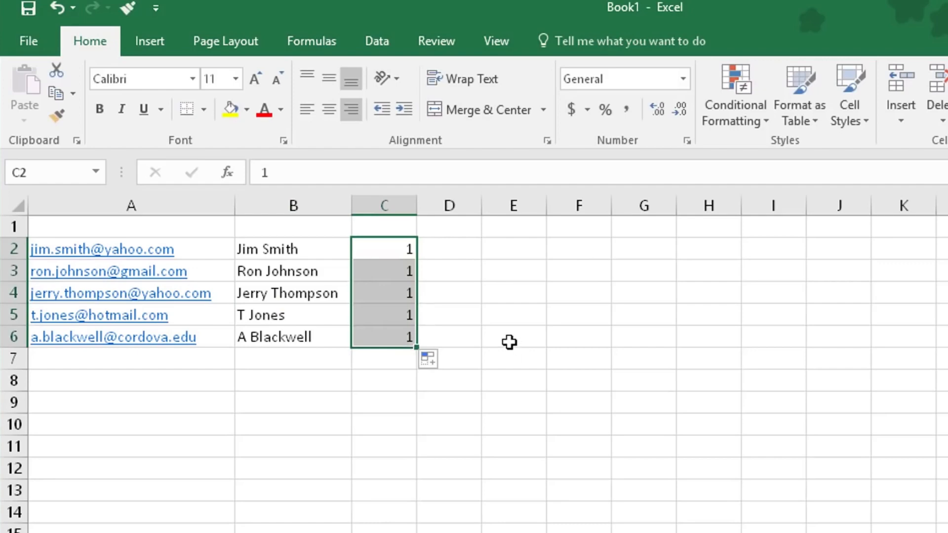
left_click(392, 257)
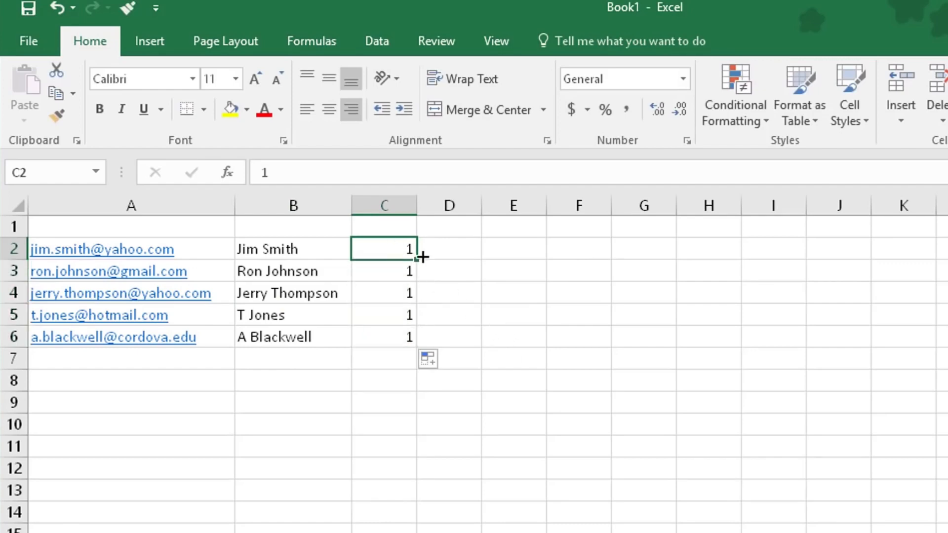
key("Down")
type("2")
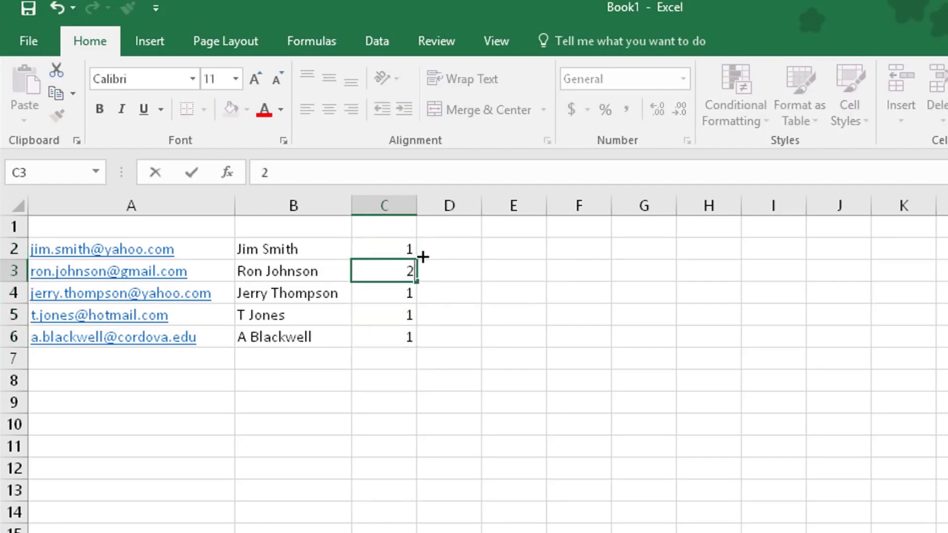
left_click_drag(396, 246, 409, 344)
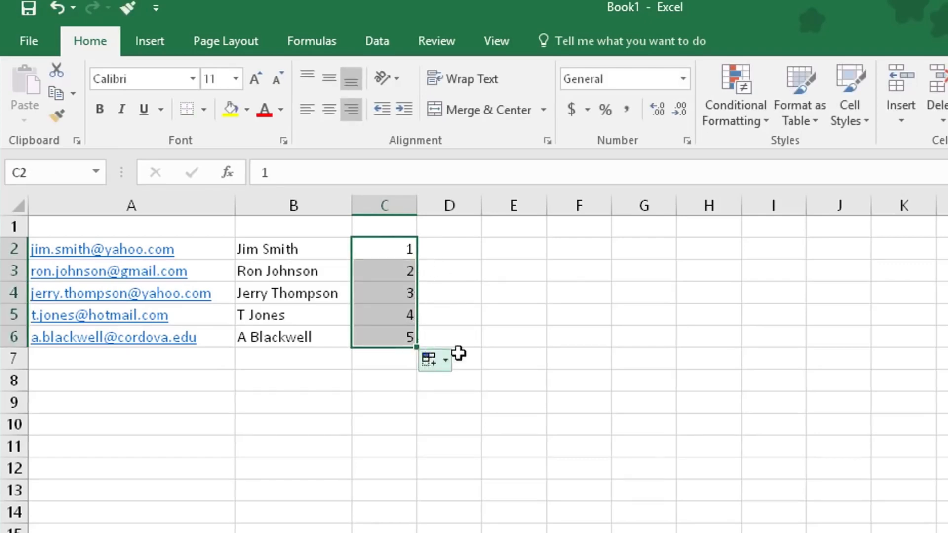
Fill D2:D6 with the dates 1/1/2018 through 1/5/2018.
left_click(440, 247)
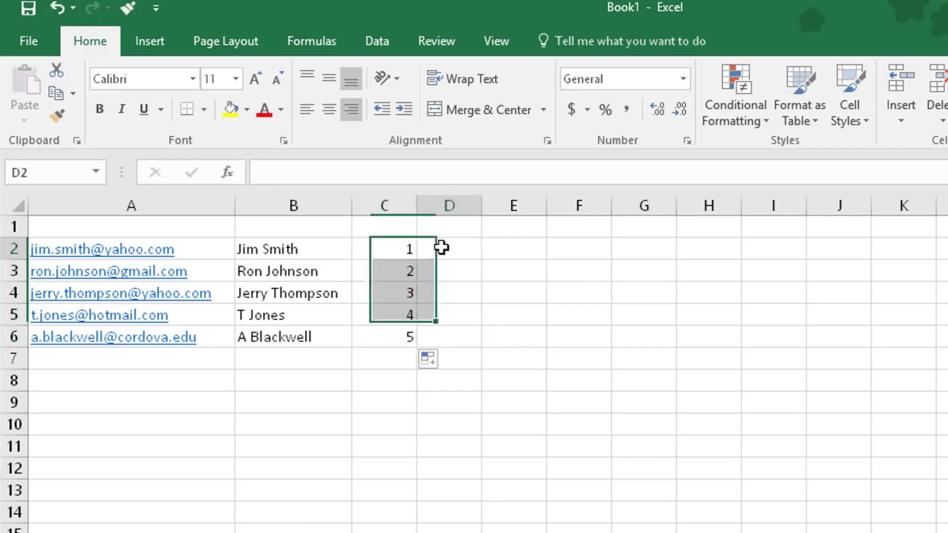
type("1/1/18")
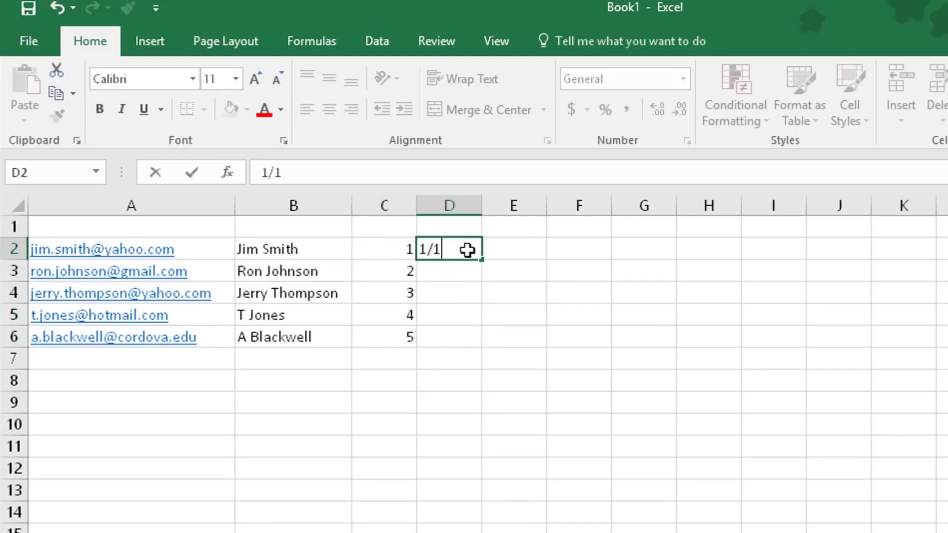
key("Return")
type("1")
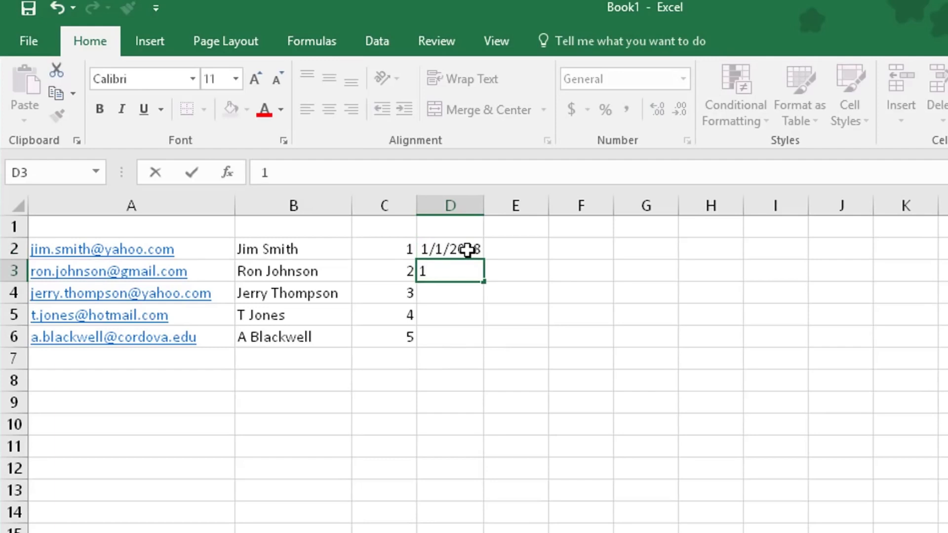
type("/2/18")
left_click(473, 252)
left_click_drag(472, 253, 474, 353)
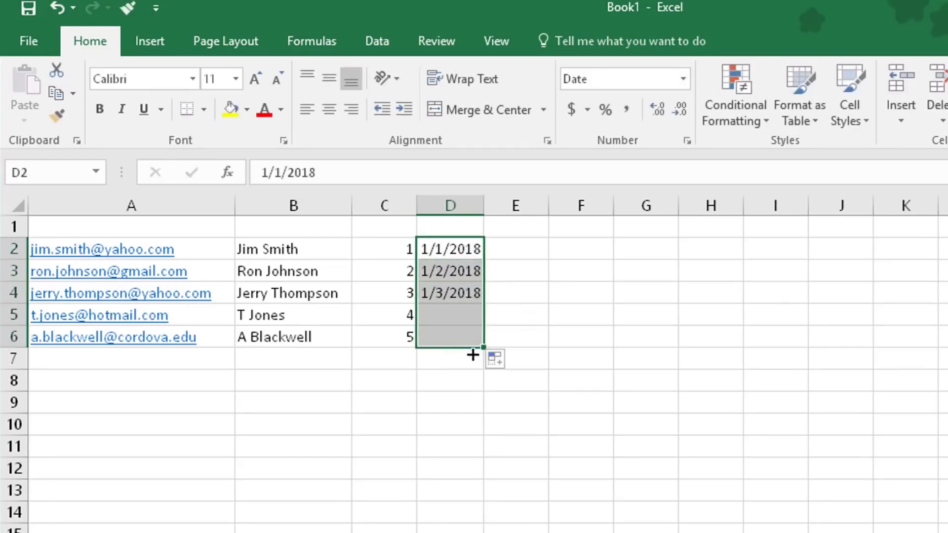
Fill E2:E6 with the months Jan through May.
left_click(512, 250)
type("Jan")
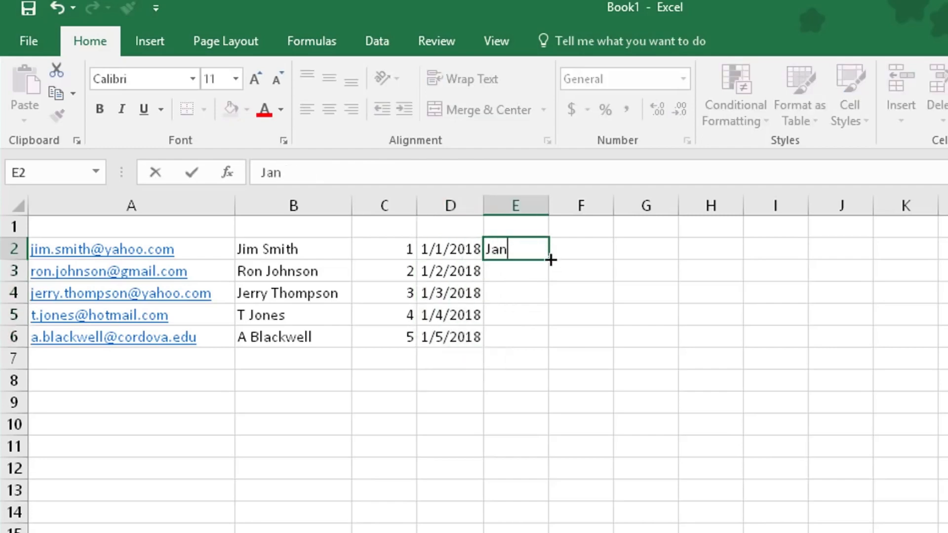
left_click_drag(549, 259, 541, 340)
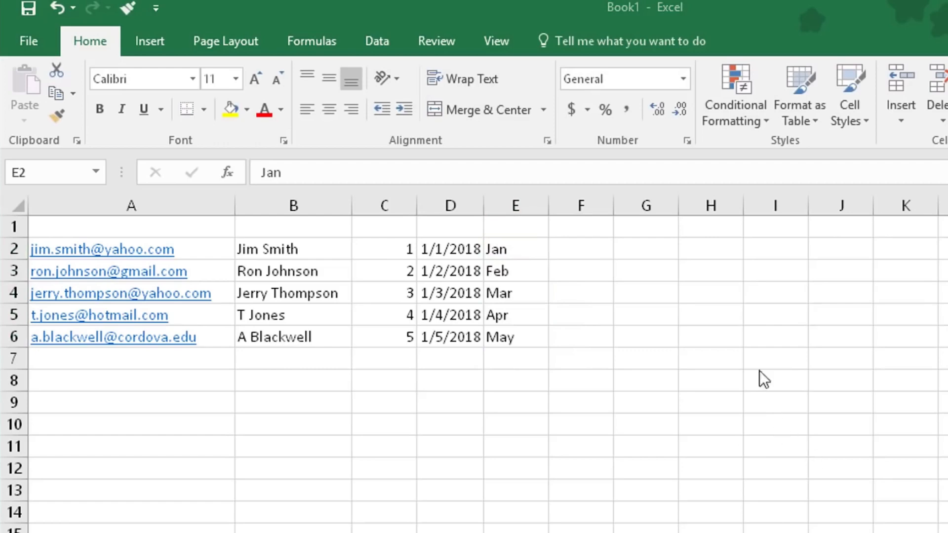
Fill G2:G6 and H2:H6 with the value 1.
left_click(640, 248)
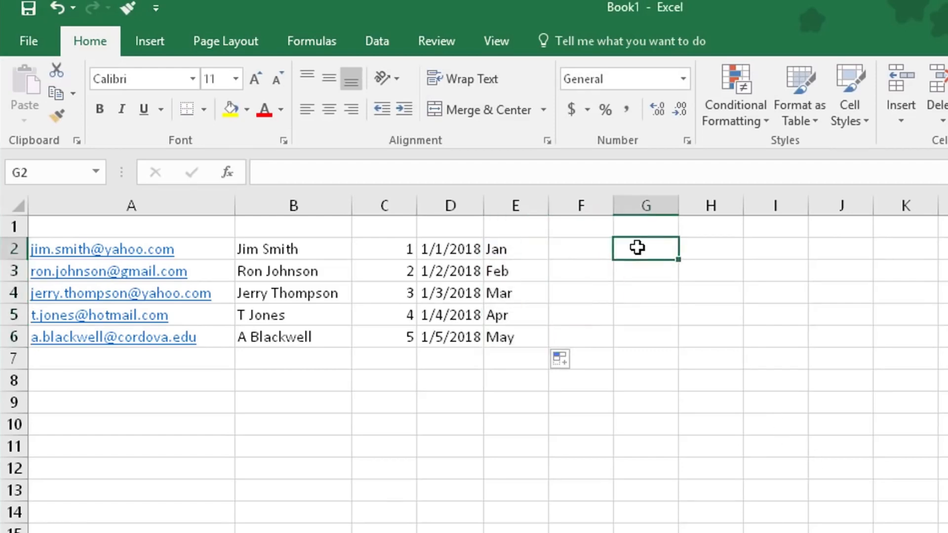
type("1")
key("ctrl+Return")
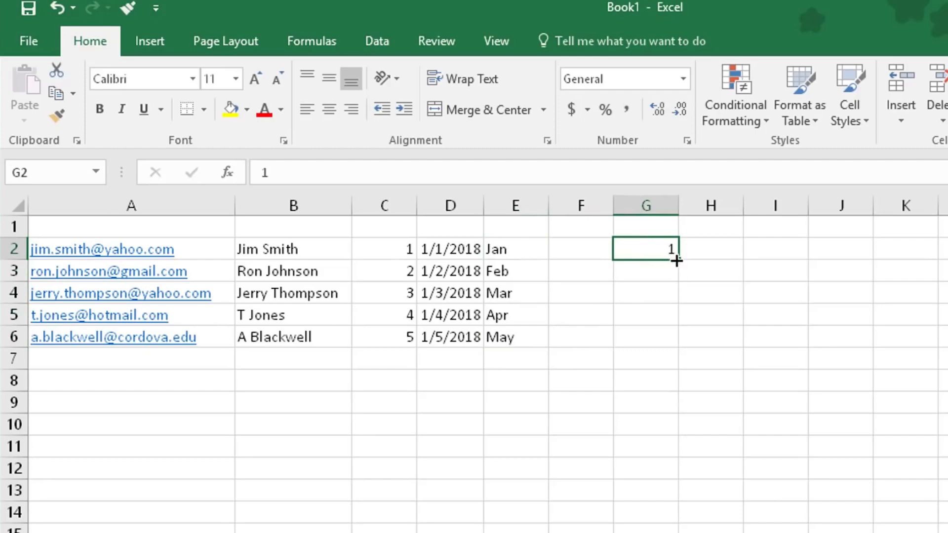
left_click_drag(677, 259, 668, 348)
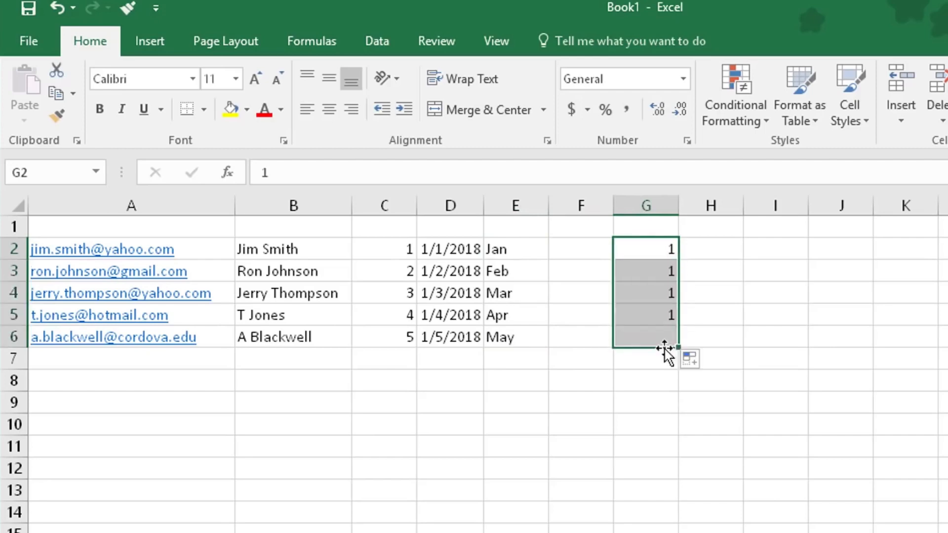
left_click(704, 249)
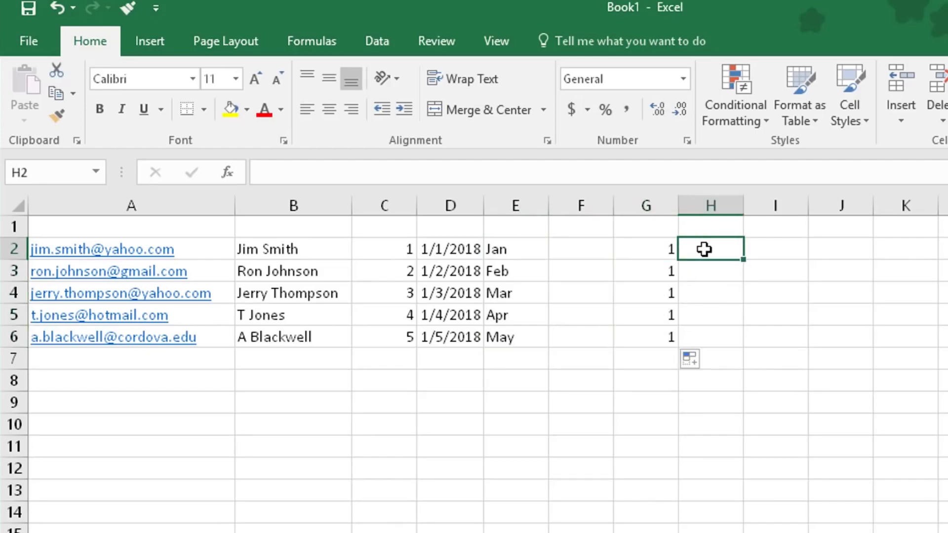
type("1")
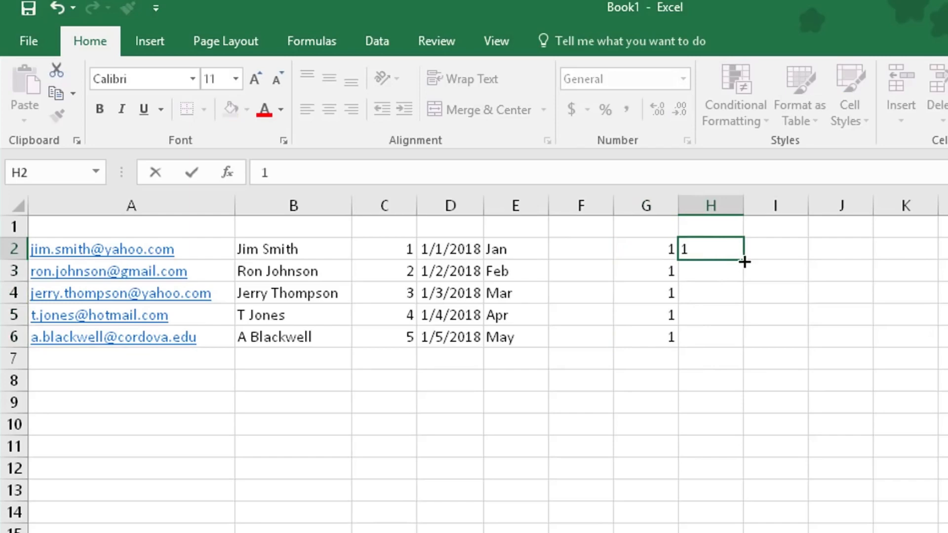
double_click(745, 260)
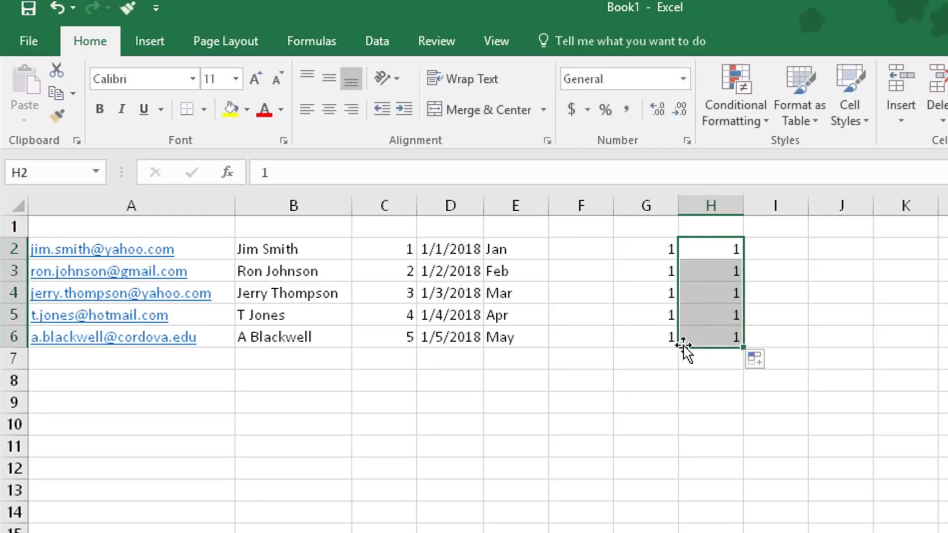
Enter 1 and 2 in I2:I3 and select them as a sequence pattern.
left_click(783, 247)
type("1")
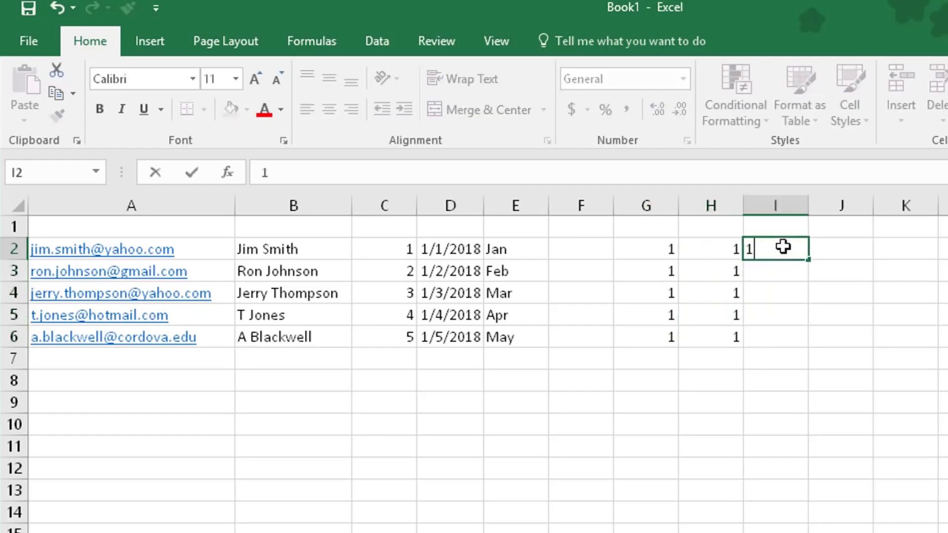
left_click(783, 270)
type("2")
left_click(780, 250)
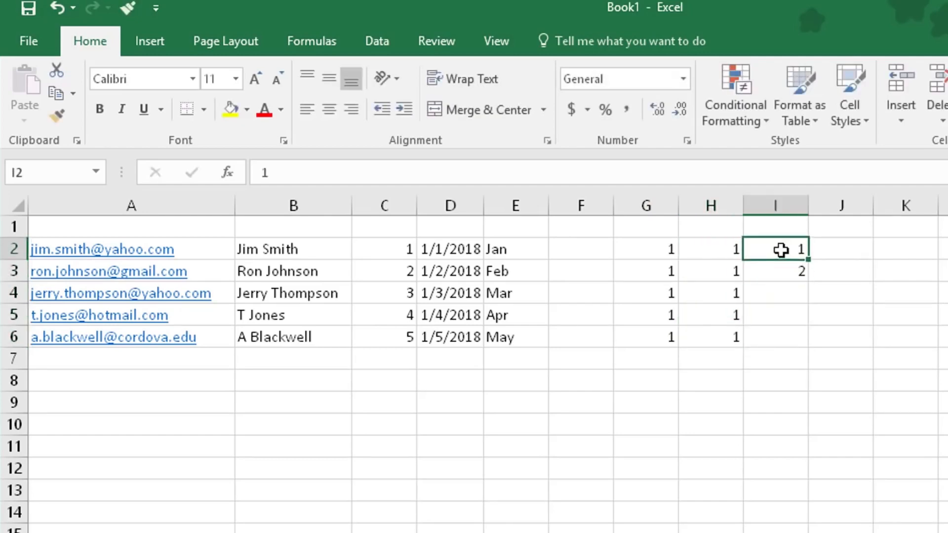
left_click_drag(781, 251, 800, 343)
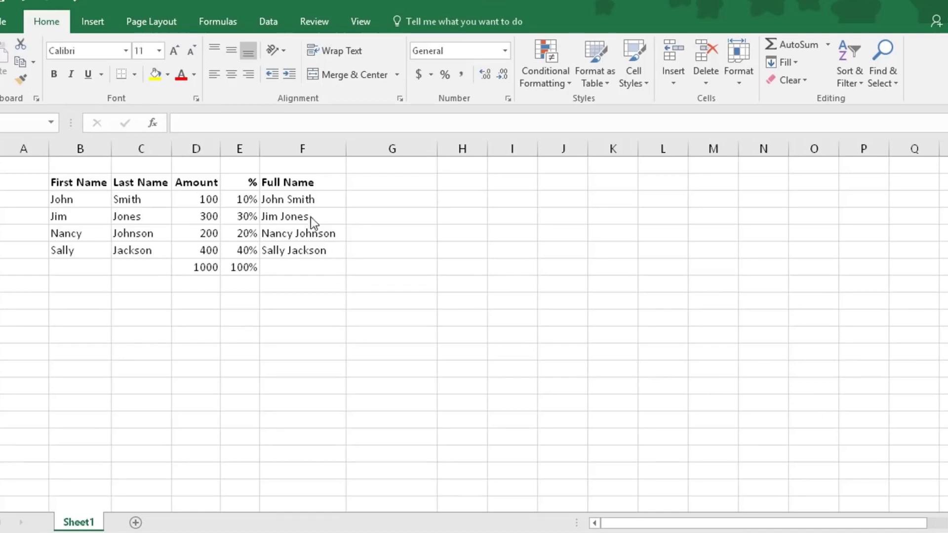
Inspect the Full Name formula in F3 and the =D3/D7 percentage formula in E3.
left_click(276, 195)
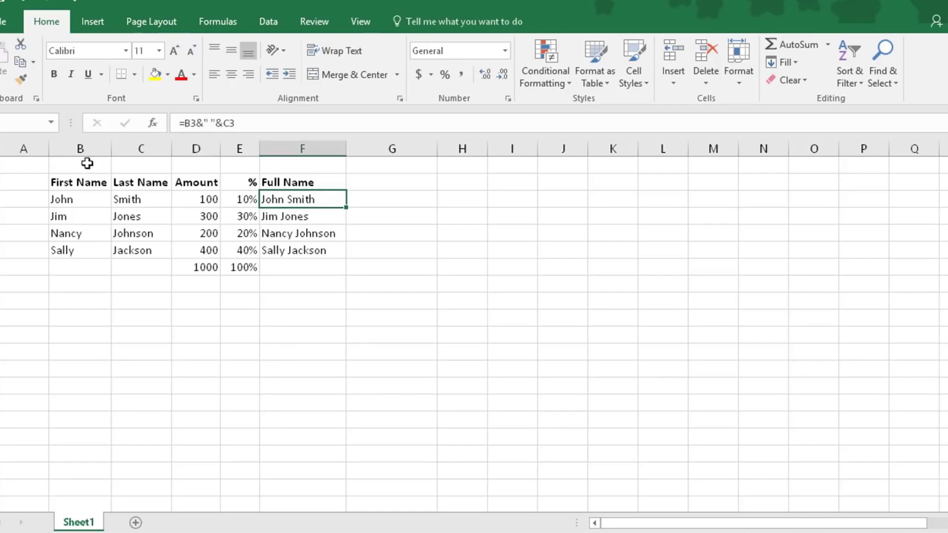
left_click(240, 201)
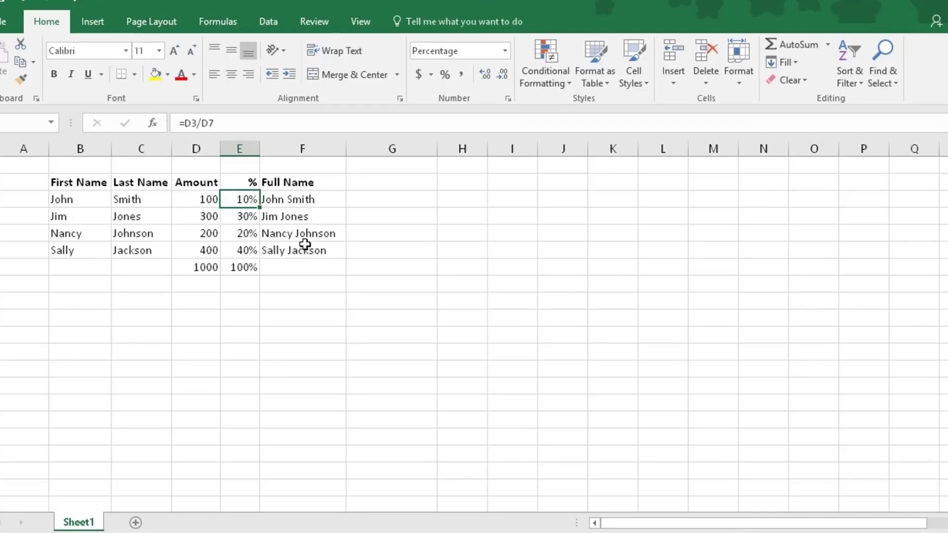
left_click_drag(60, 184, 277, 268)
right_click(221, 217)
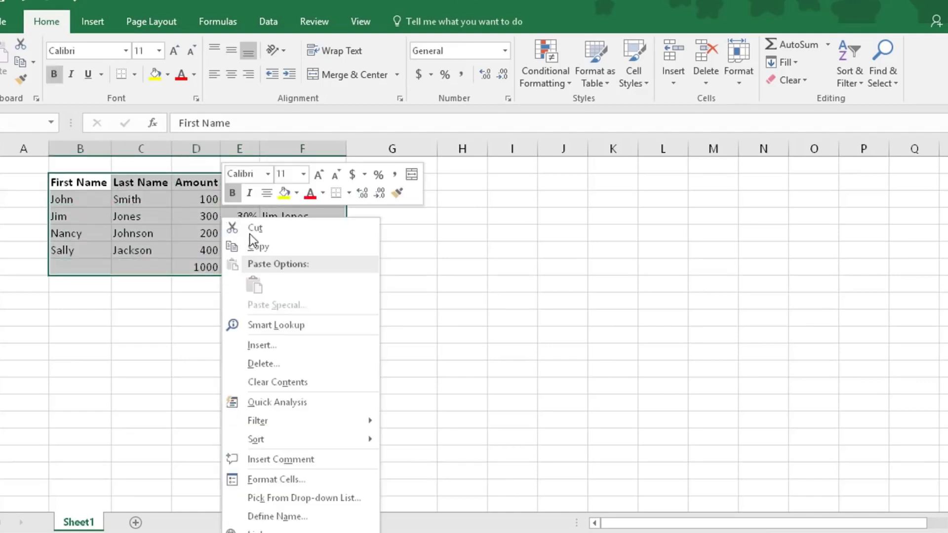
left_click(264, 253)
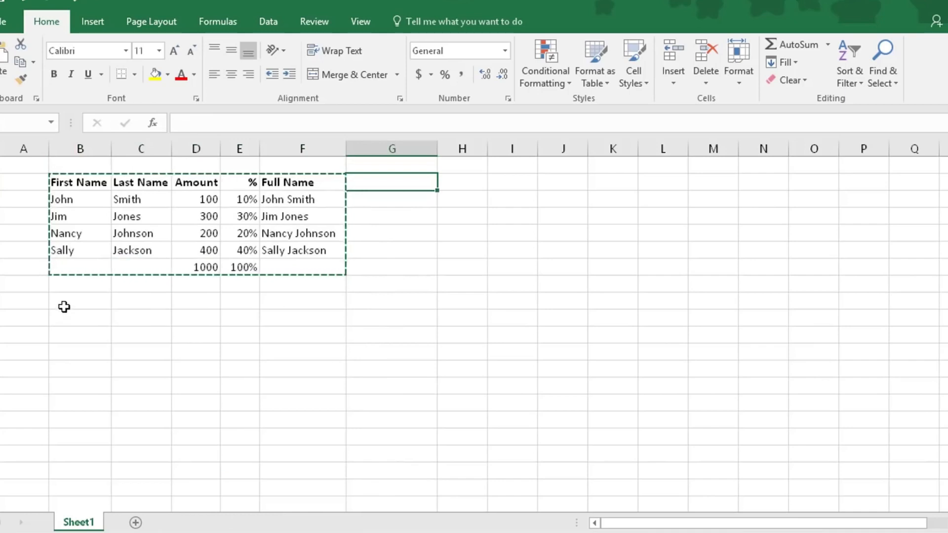
left_click(64, 308)
right_click(66, 303)
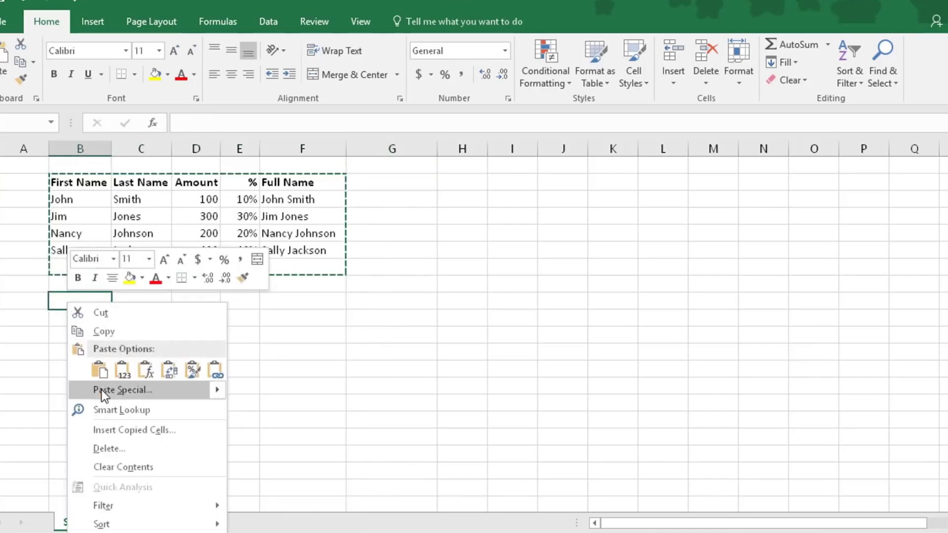
left_click(133, 391)
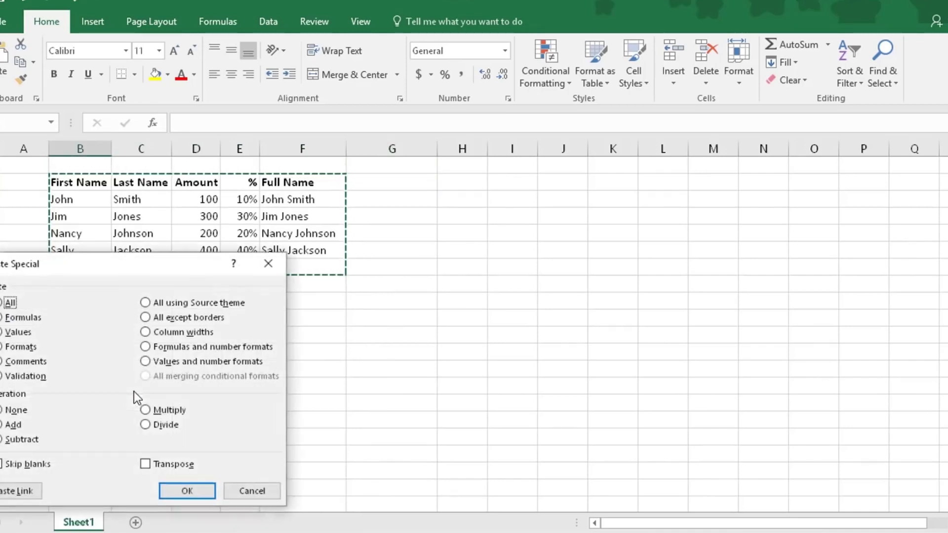
left_click(4, 333)
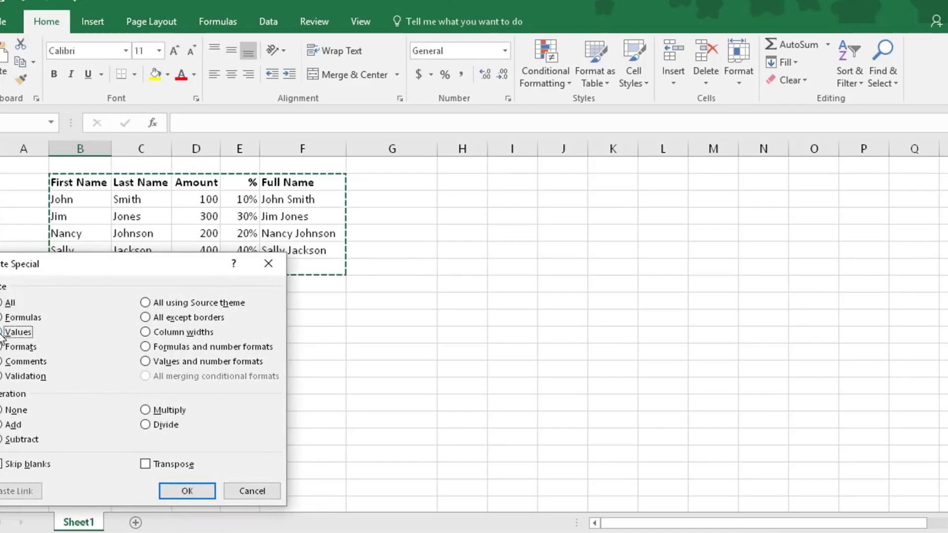
left_click(187, 491)
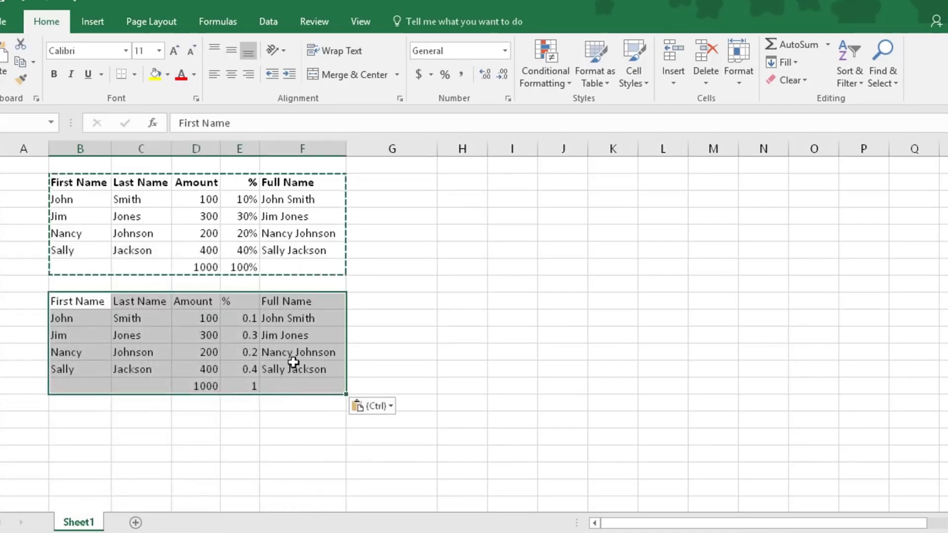
left_click(290, 320)
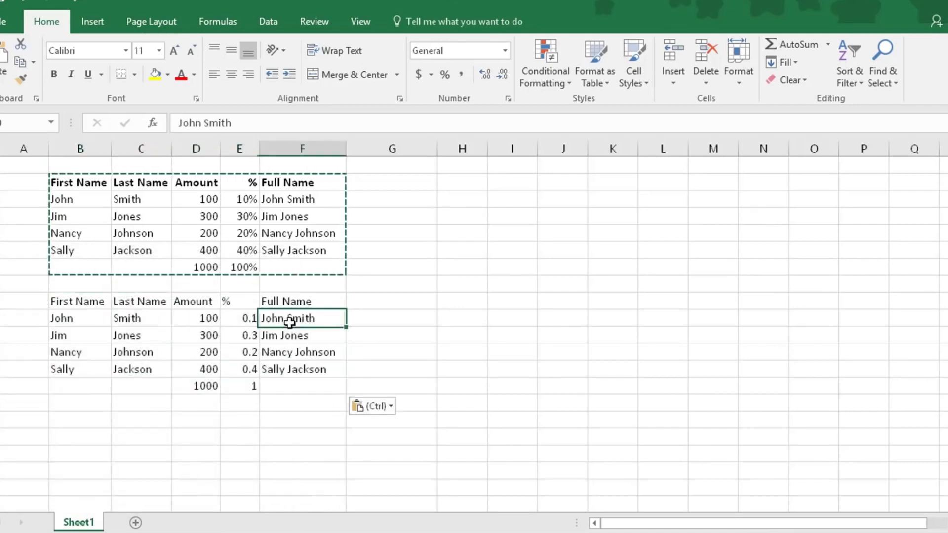
left_click(241, 320)
left_click(206, 318)
left_click(209, 334)
left_click(240, 336)
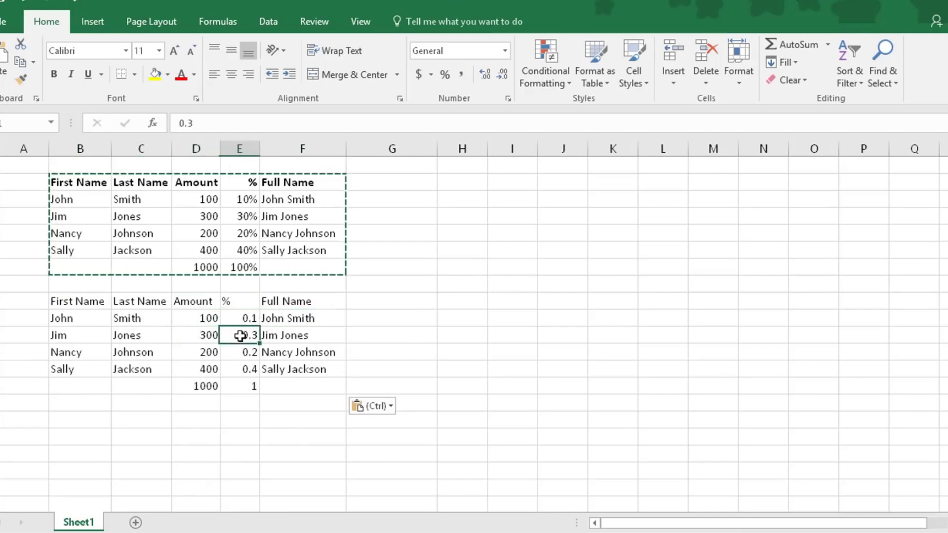
left_click(309, 330)
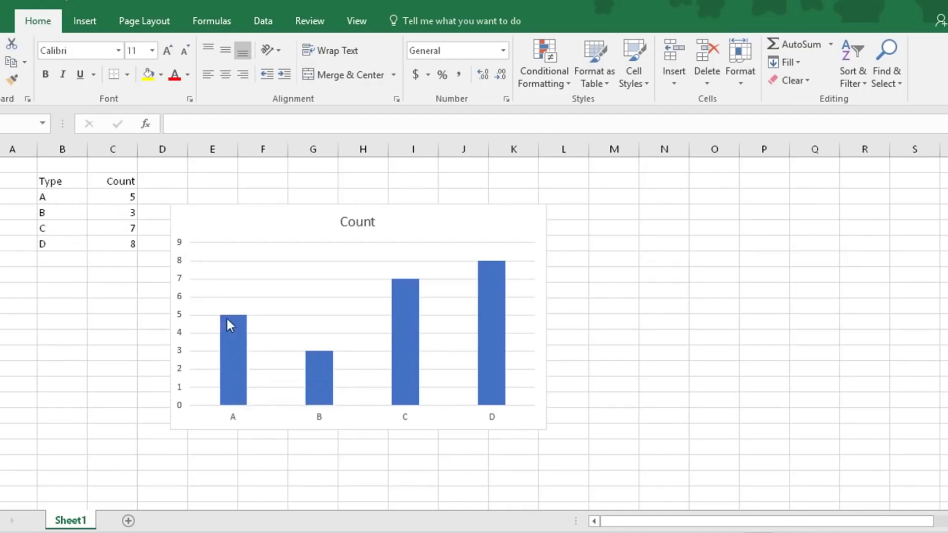
Select only bar A of the Count chart and open Format Data Point.
mouse_move(237, 356)
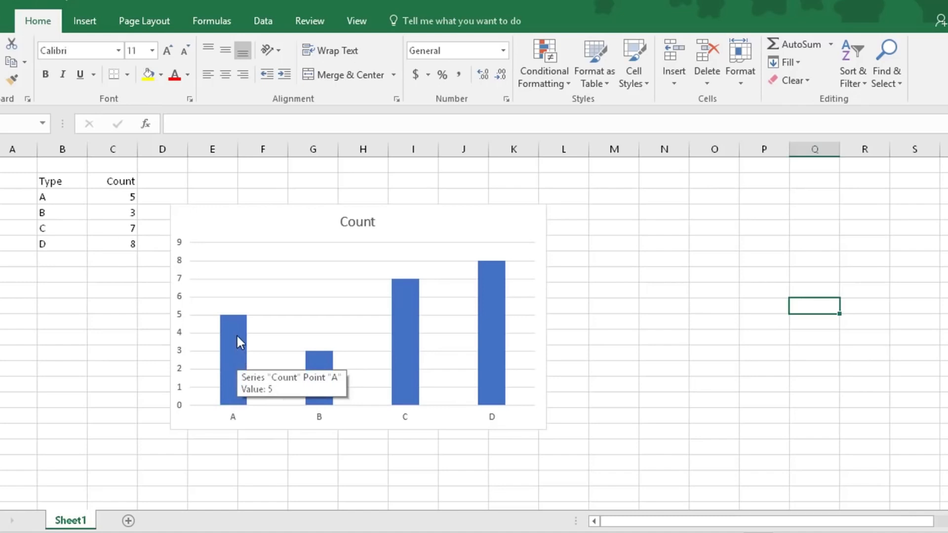
left_click(236, 334)
left_click(233, 342)
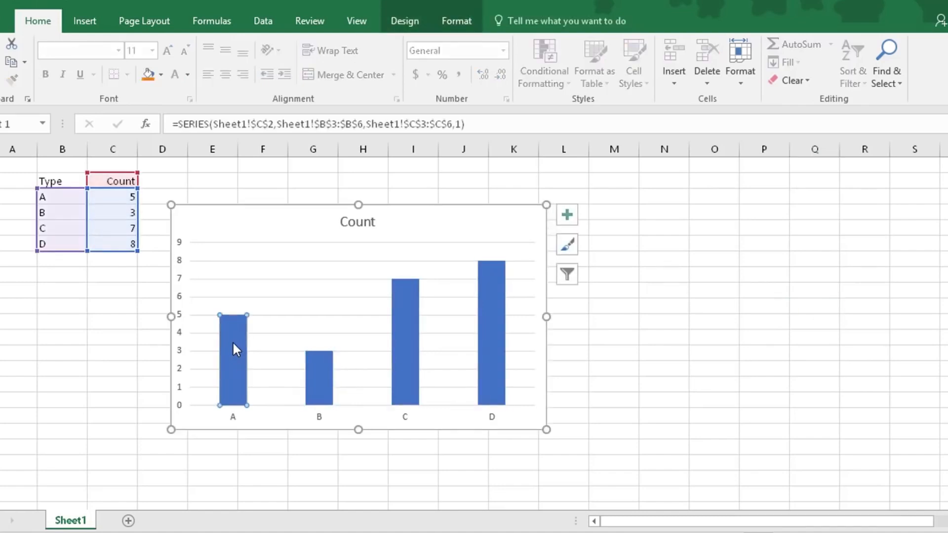
double_click(233, 342)
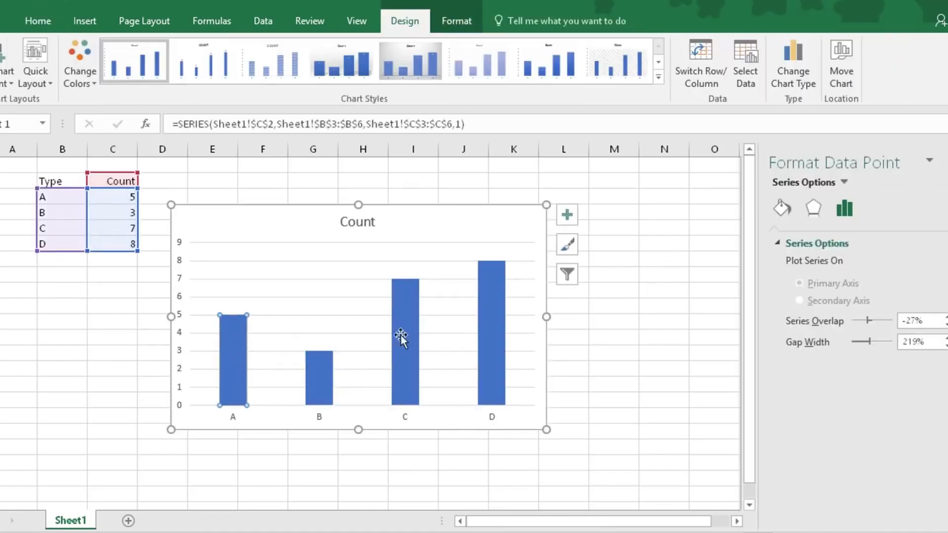
Set bar A's fill to a picture fill using banana.png.
left_click(782, 210)
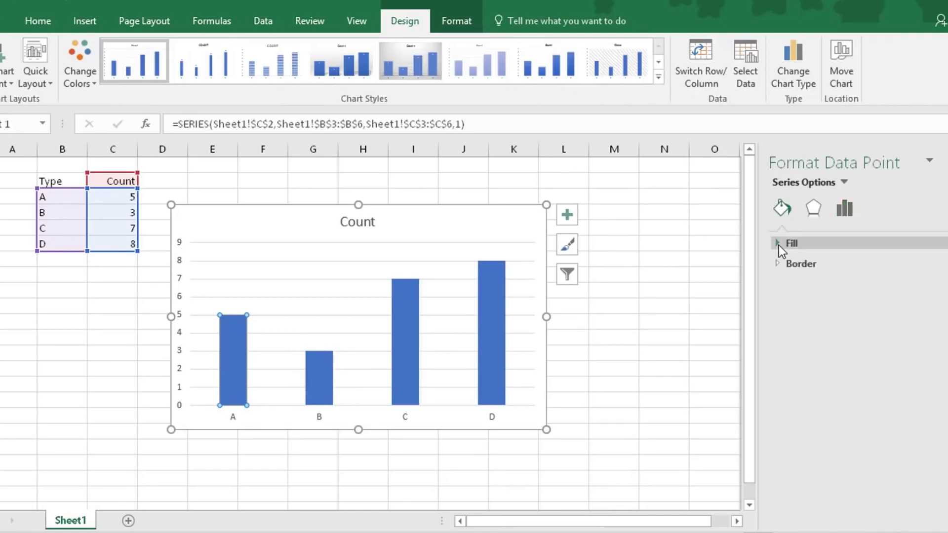
left_click(778, 247)
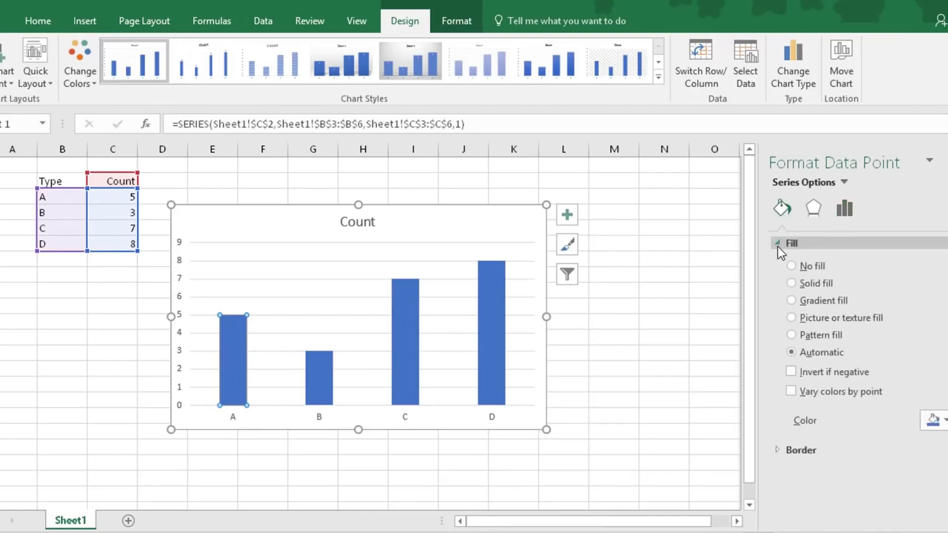
left_click(793, 319)
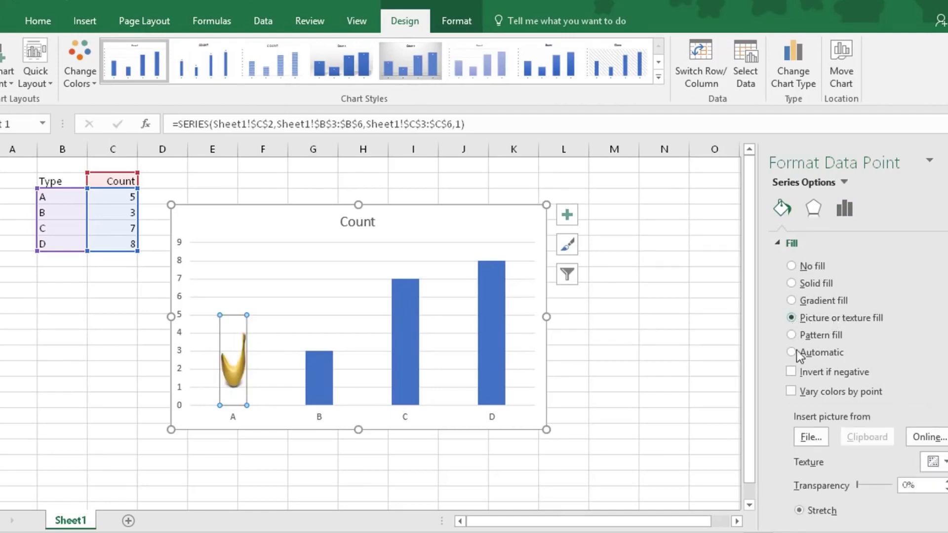
left_click(811, 438)
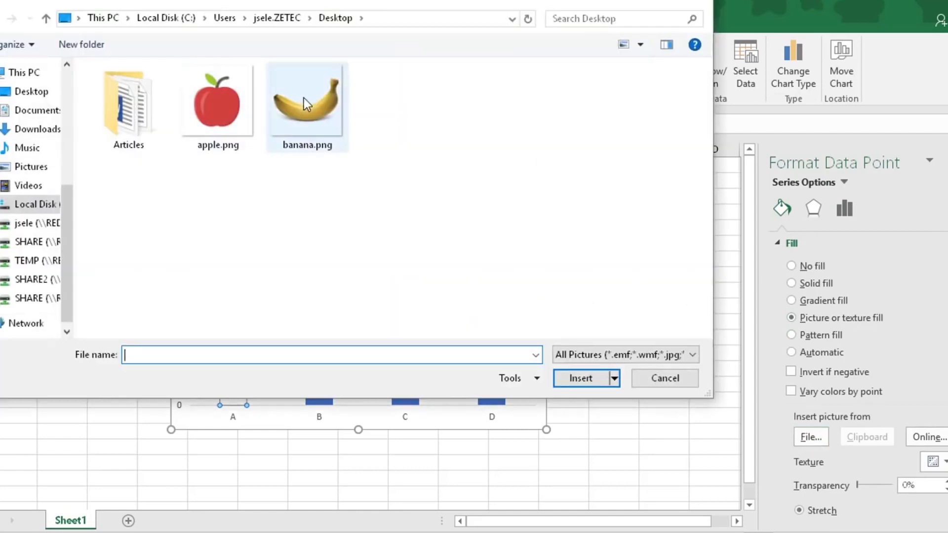
double_click(304, 105)
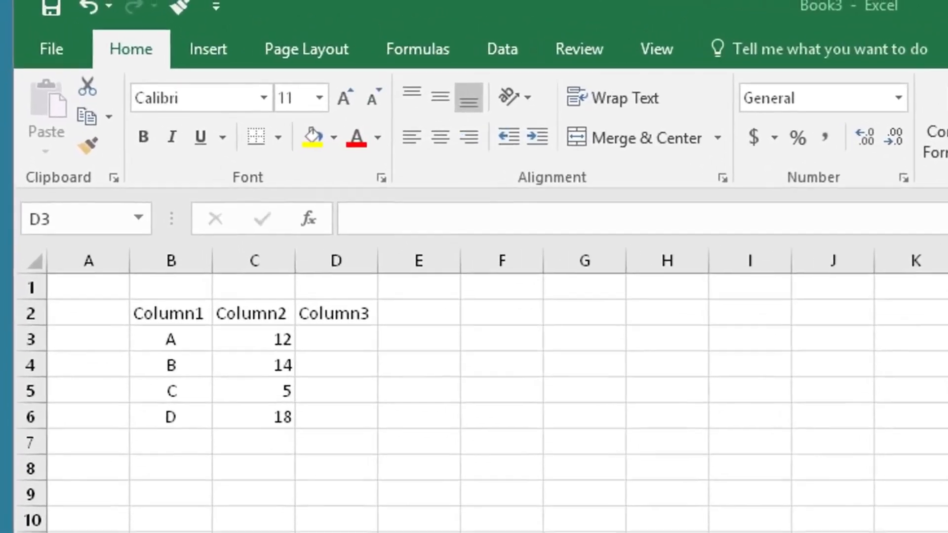
left_click(345, 351)
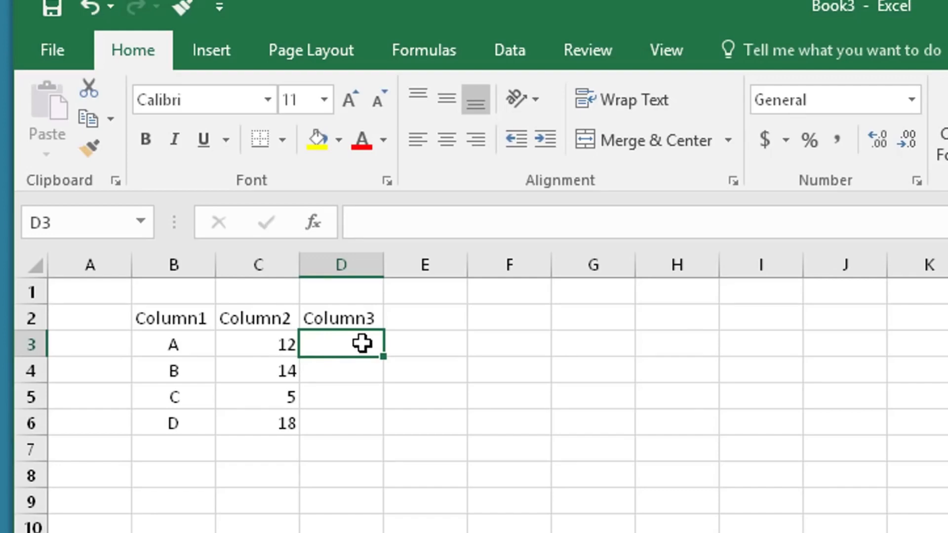
Search all categories for 'if' and open the IF function arguments for D3.
left_click(314, 225)
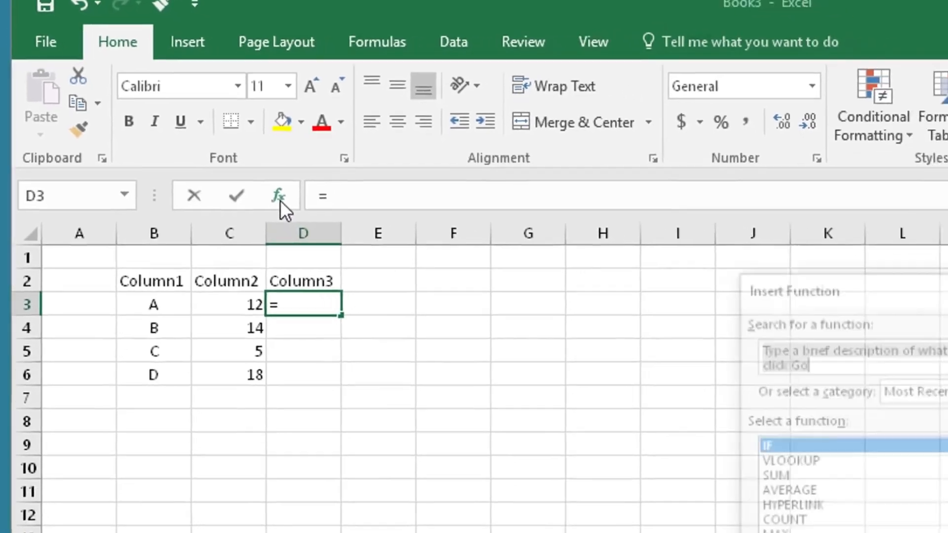
type("if")
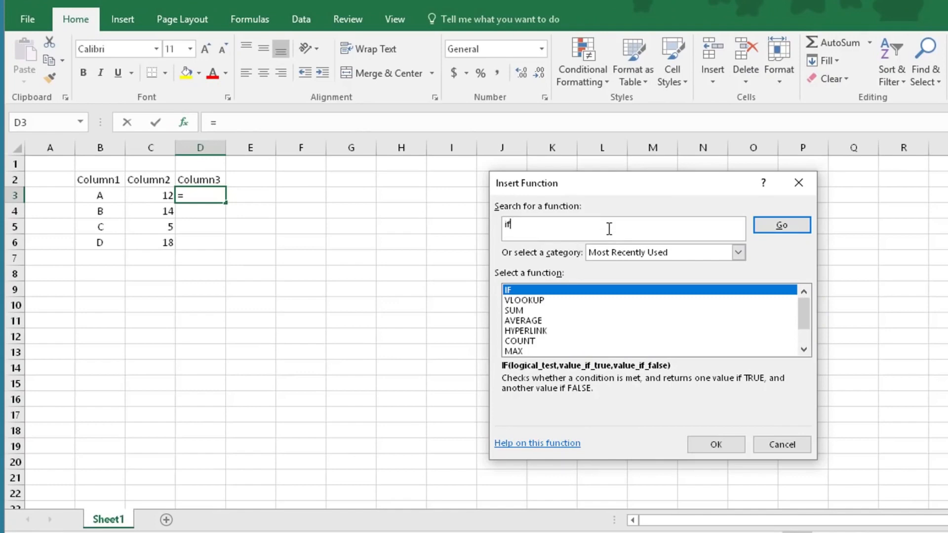
left_click(649, 253)
left_click(660, 275)
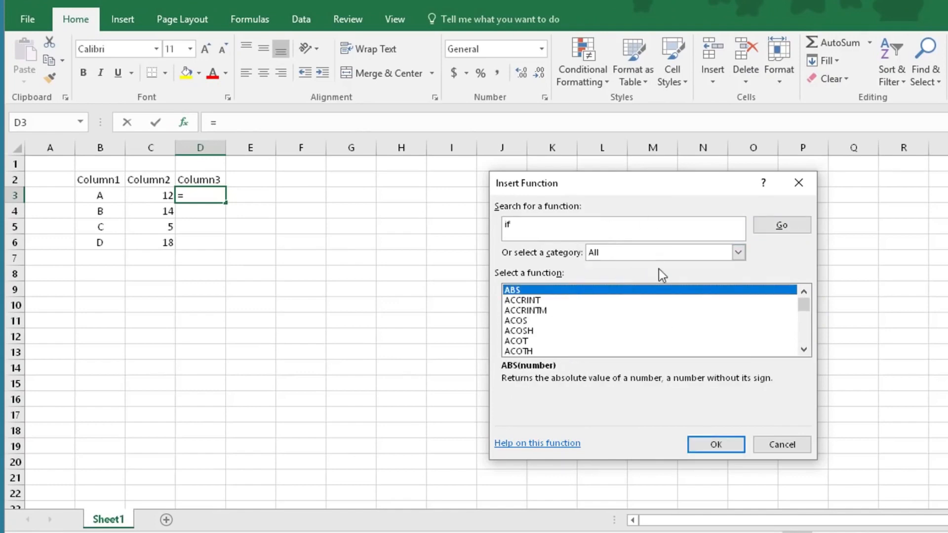
left_click(781, 226)
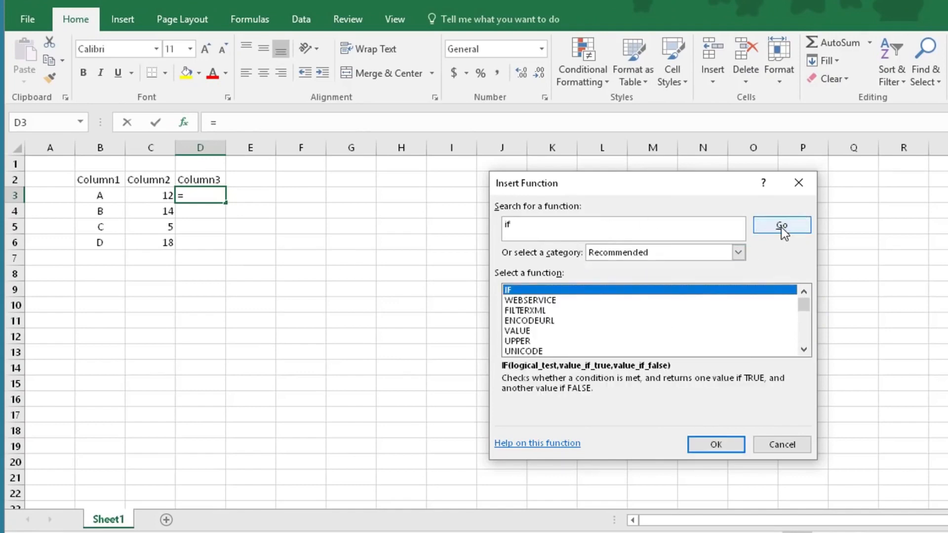
double_click(509, 290)
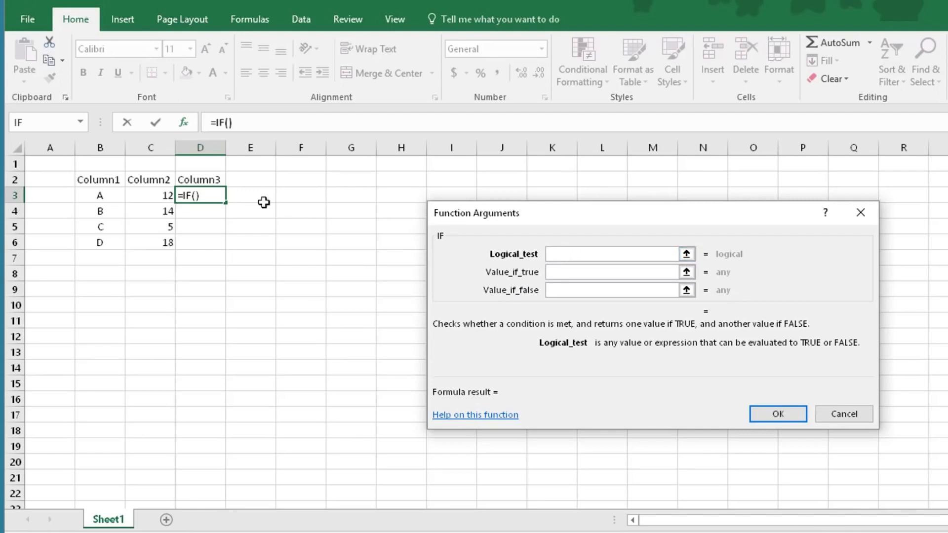
Set IF to C3>10, "Big", "Small" and copy it down through D6.
left_click(155, 196)
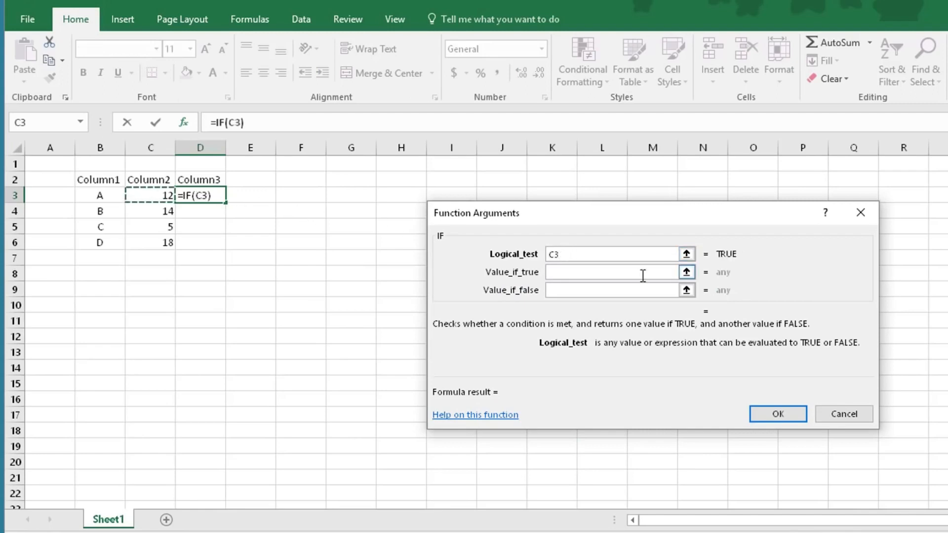
type(">10")
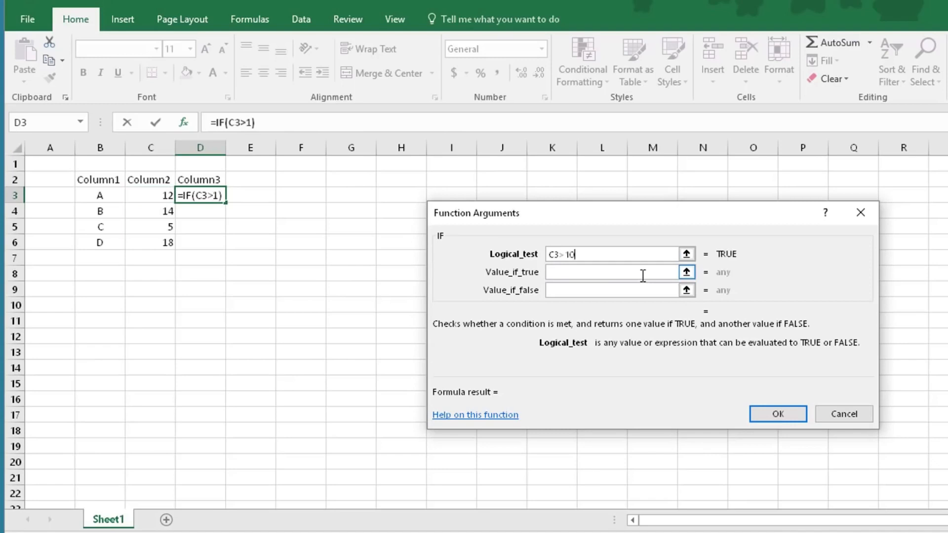
left_click(577, 275)
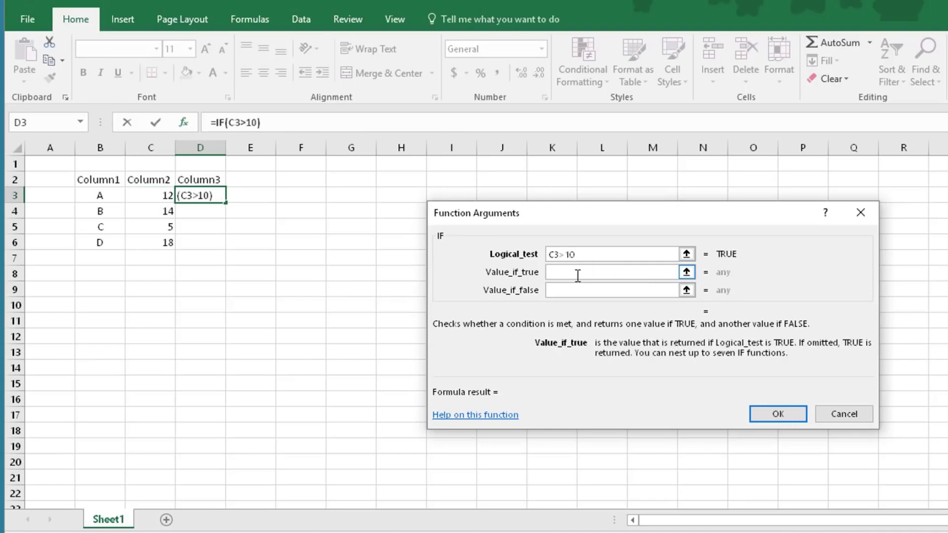
type("\"Big\"")
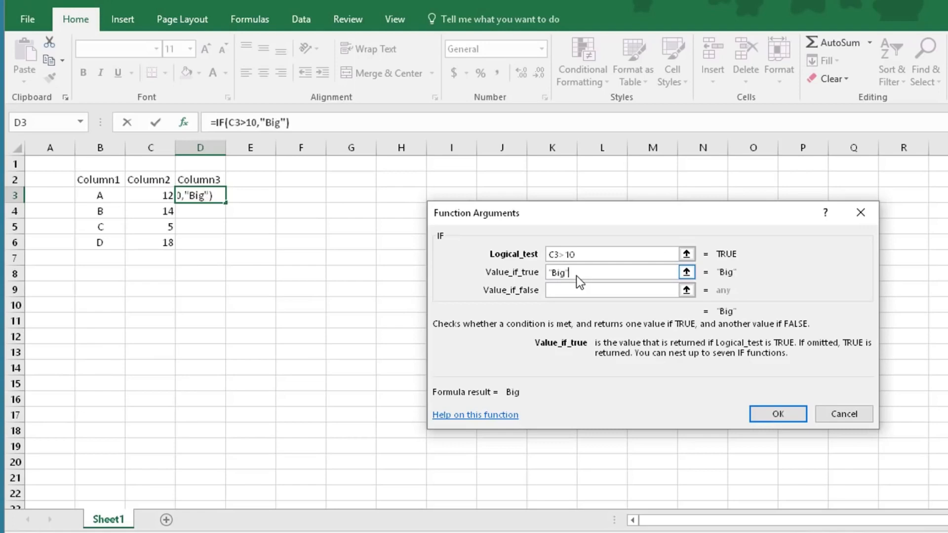
left_click(574, 288)
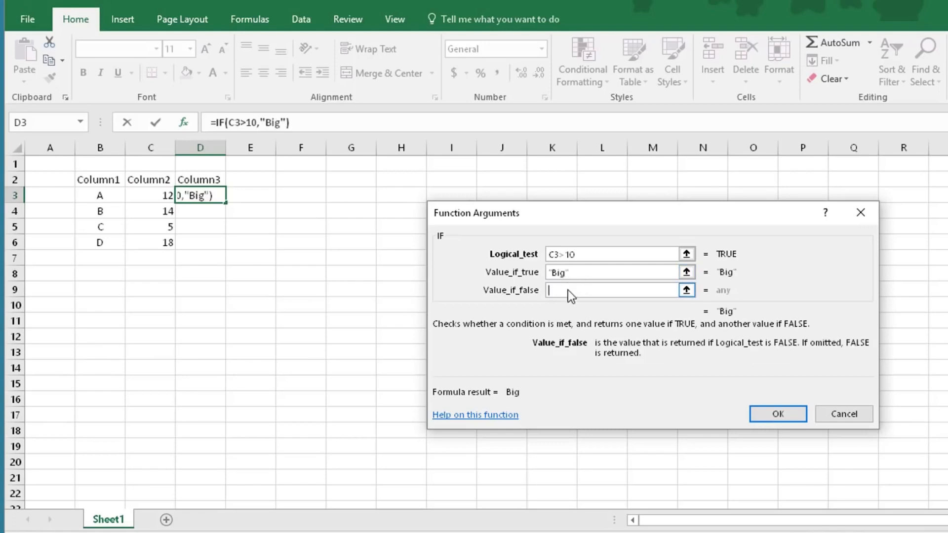
type("\"Small")
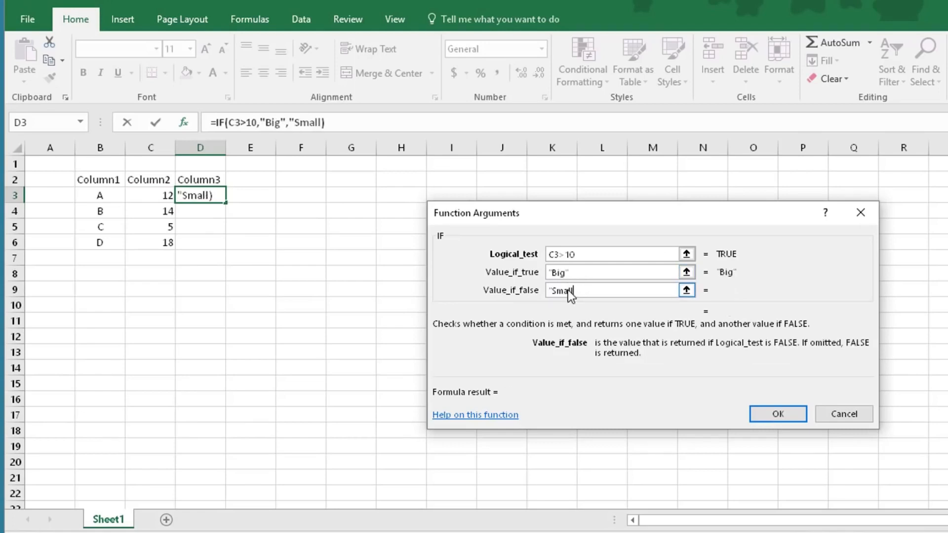
type("\"")
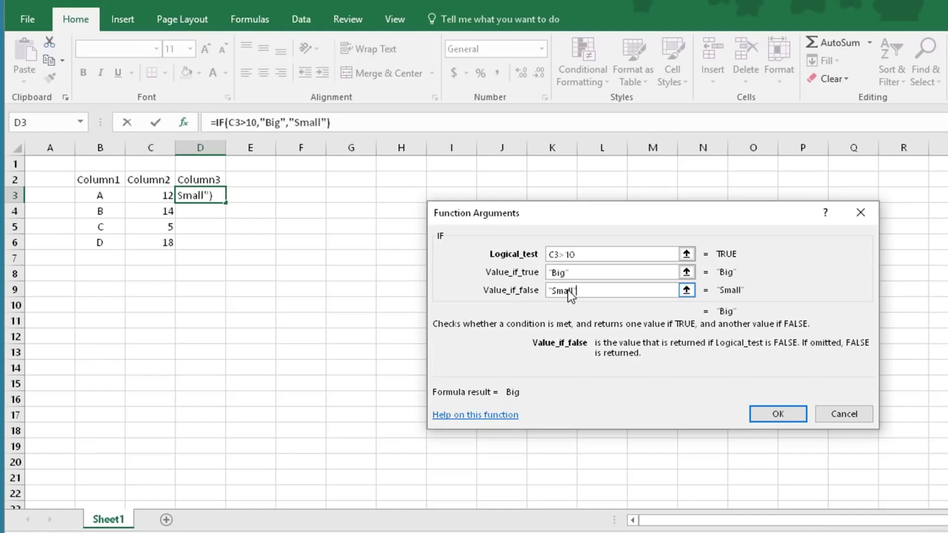
left_click(777, 414)
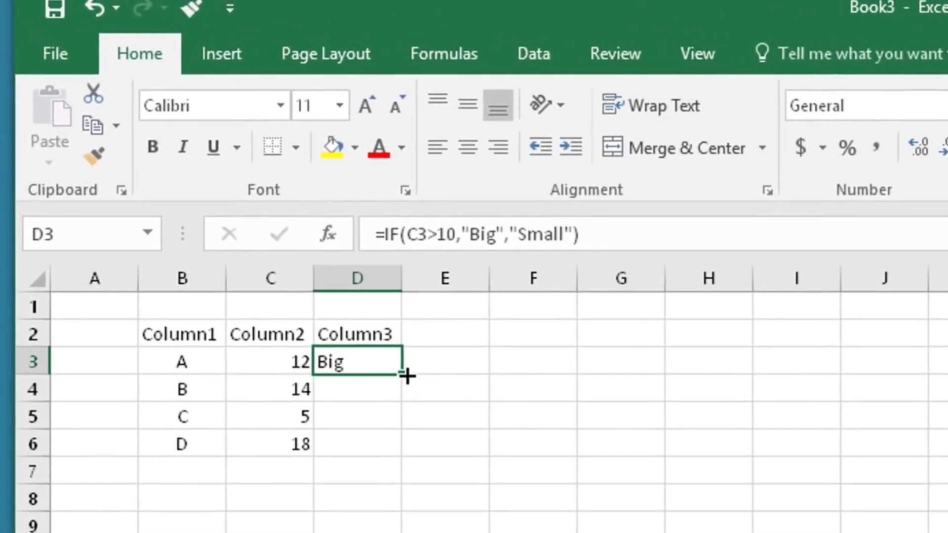
double_click(403, 377)
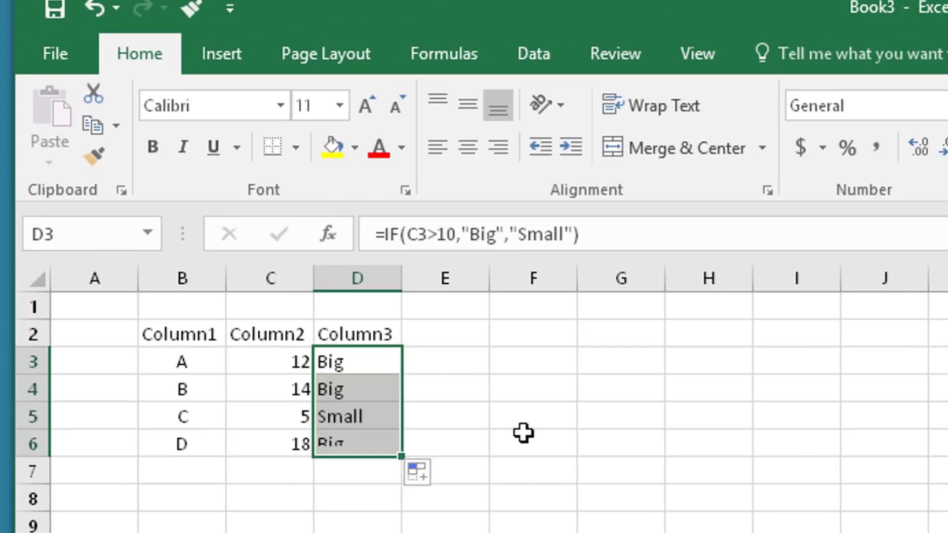
left_click(583, 447)
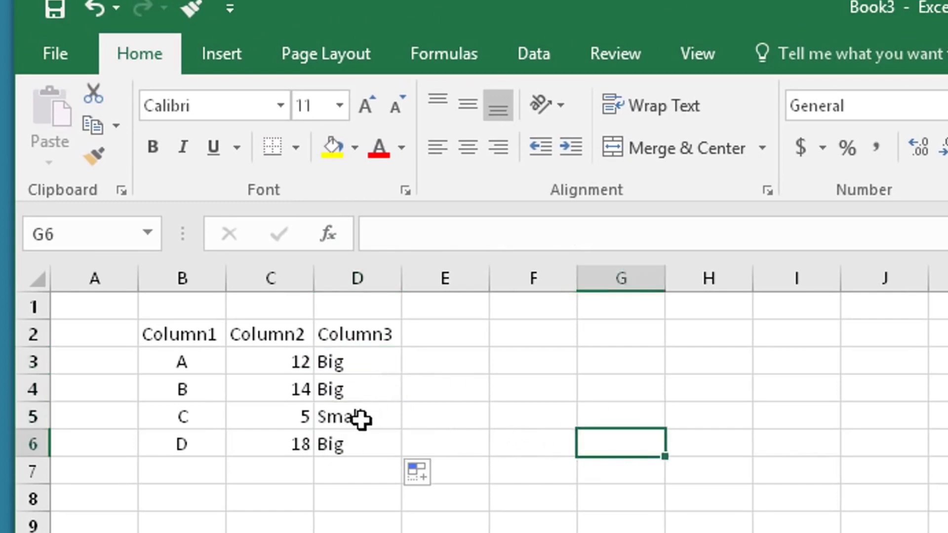